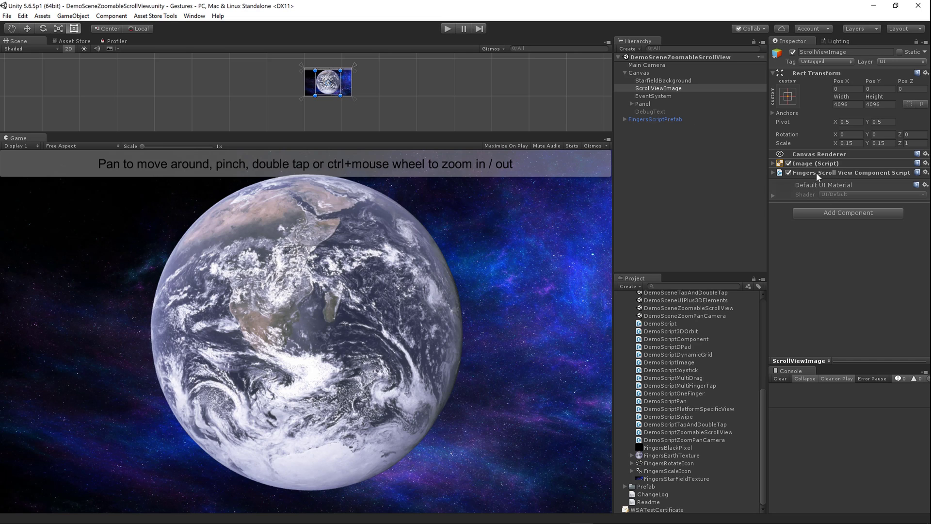
- Expand the Fingers Scroll View component, then toggle the Panel banner off and back on
{"action": "left_click", "coordinate": [773, 173]}
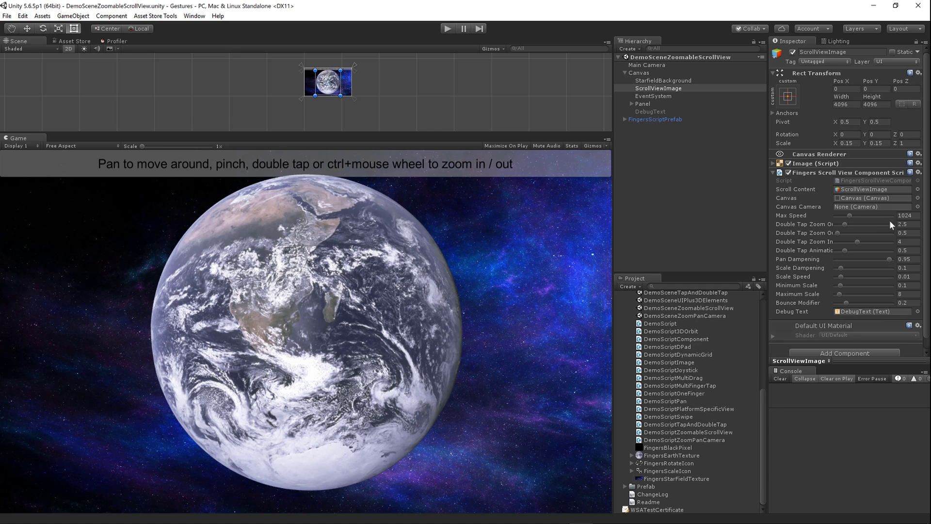
{"action": "left_click", "coordinate": [642, 102]}
{"action": "left_click", "coordinate": [792, 52]}
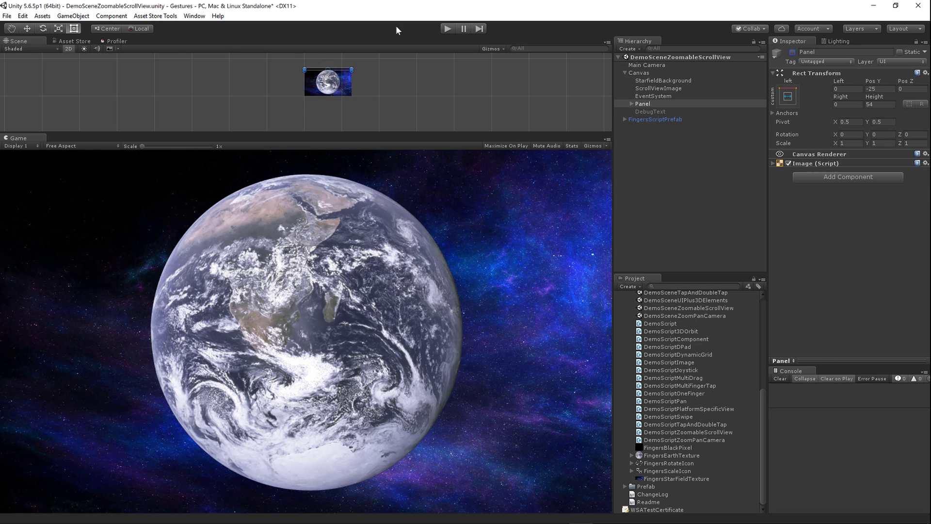
{"action": "left_click", "coordinate": [792, 52]}
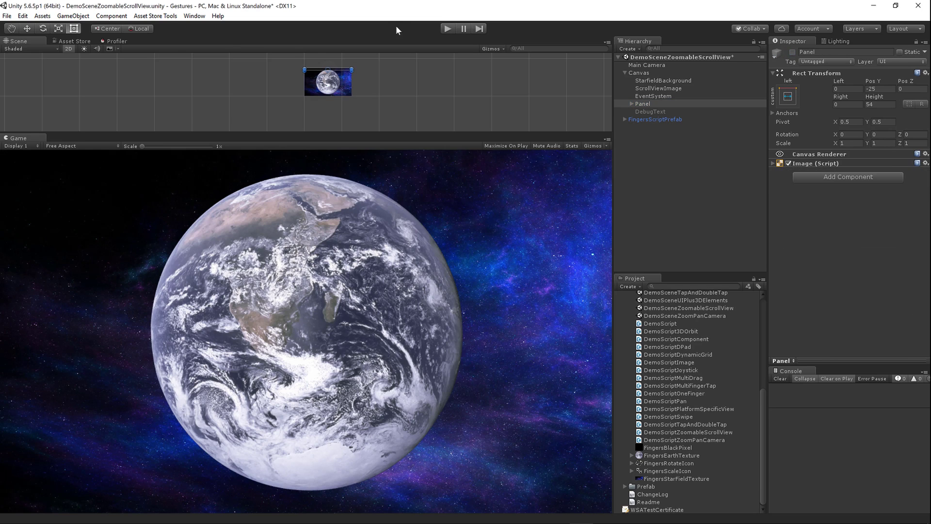
- Inspect the DebugText object, then return to ScrollViewImage's scroll view settings
{"action": "left_click", "coordinate": [659, 110]}
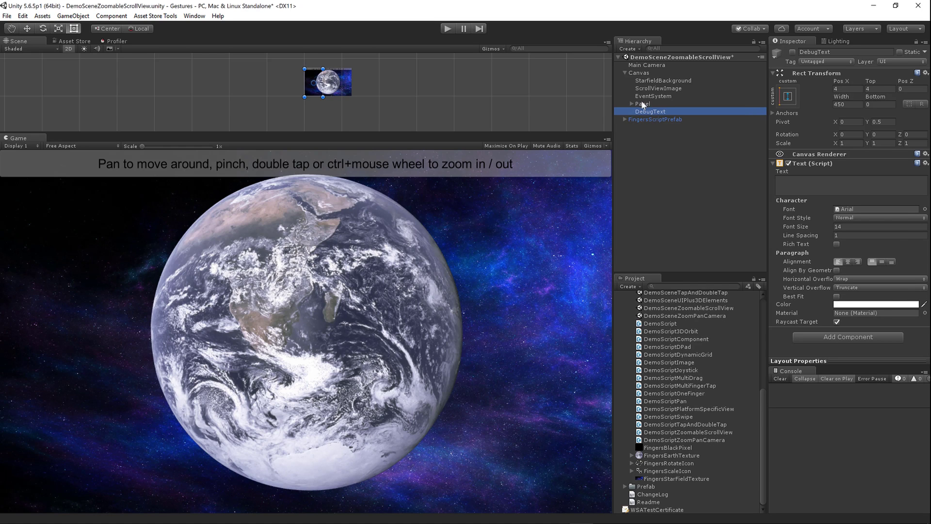
{"action": "left_click", "coordinate": [651, 87]}
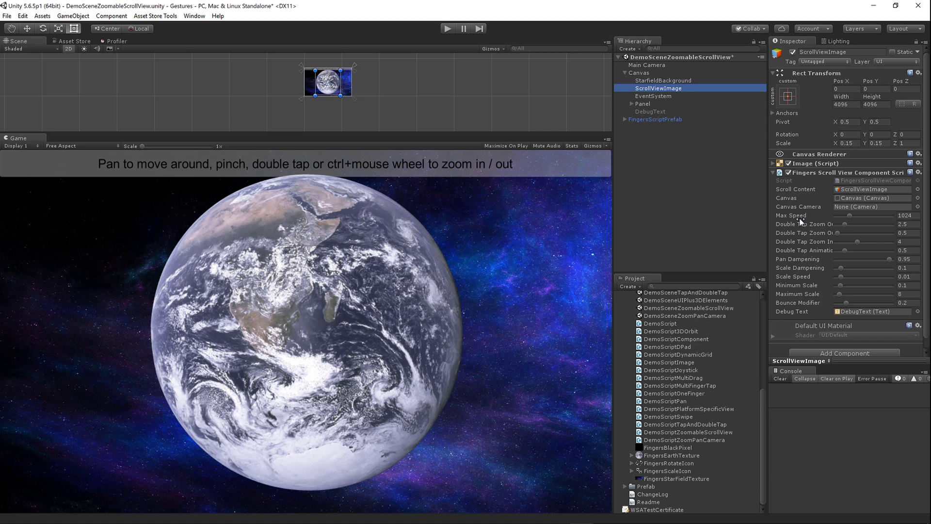
{"action": "mouse_move", "coordinate": [808, 216]}
- Run the scene in Play mode, pan the Earth, and Ctrl+wheel zoom in
{"action": "left_click", "coordinate": [447, 30]}
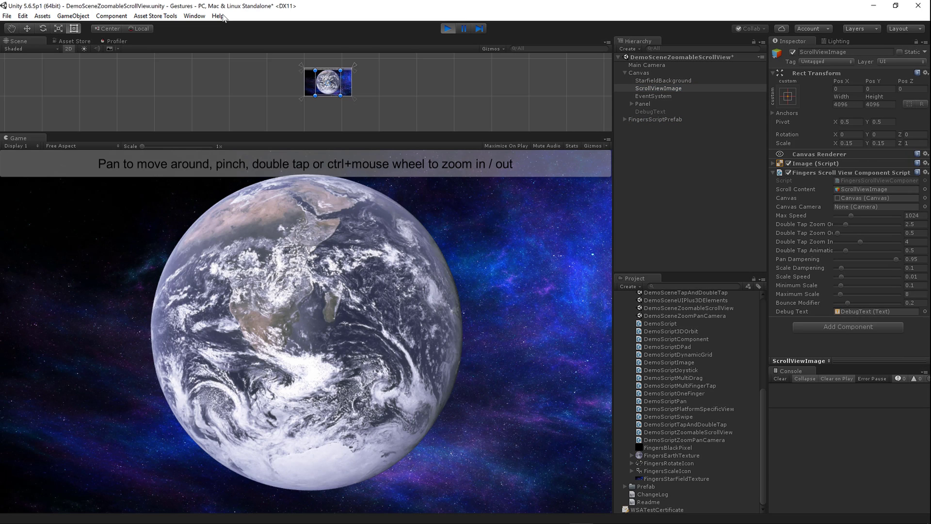
{"action": "left_click_drag", "start_coordinate": [379, 348], "coordinate": [362, 396]}
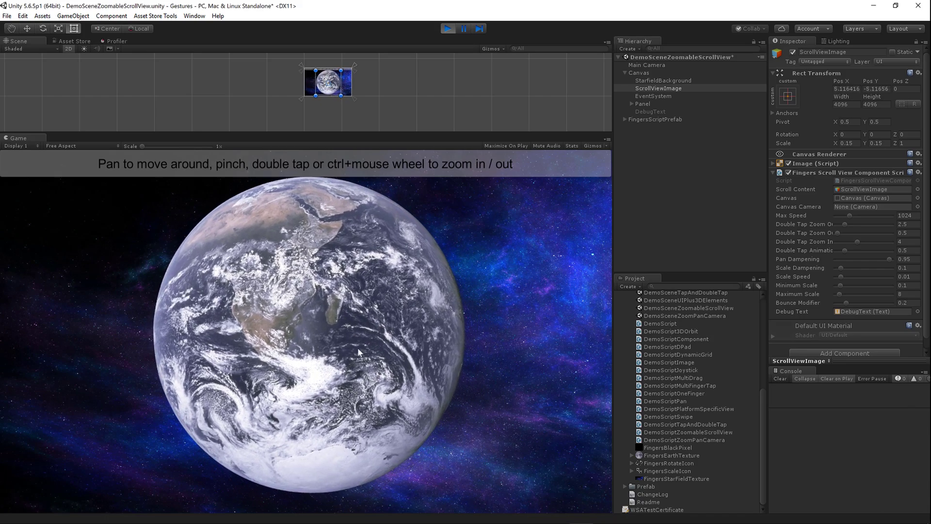
{"action": "scroll", "coordinate": [324, 322], "scroll_direction": "up", "scroll_amount": 3, "text": "ctrl"}
{"action": "scroll", "coordinate": [327, 319], "scroll_direction": "up", "scroll_amount": 10, "text": "ctrl"}
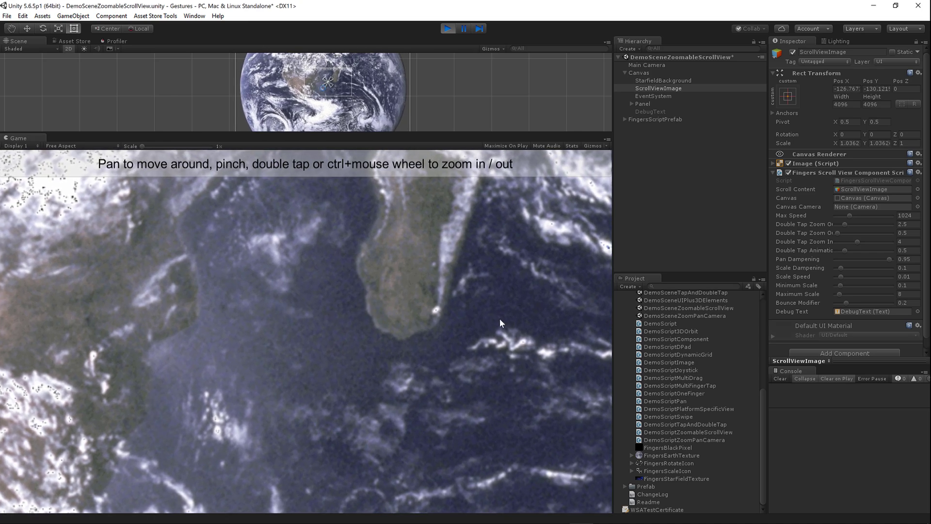
{"action": "left_click_drag", "start_coordinate": [500, 319], "coordinate": [594, 301]}
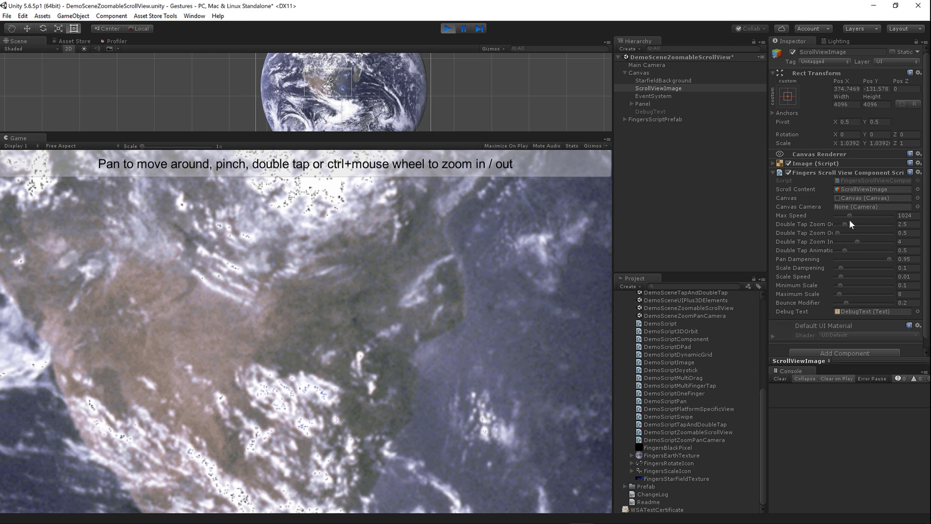
- Raise Max Speed and fling the zoomed Earth back and forth to test pan coasting
{"action": "left_click_drag", "start_coordinate": [850, 215], "coordinate": [912, 217]}
{"action": "left_click_drag", "start_coordinate": [504, 302], "coordinate": [678, 302]}
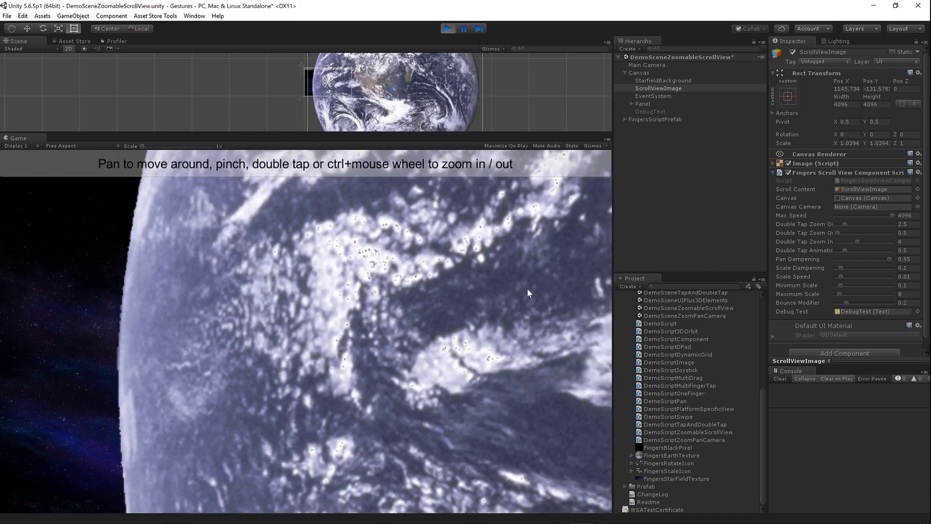
{"action": "left_click_drag", "start_coordinate": [528, 291], "coordinate": [109, 287]}
{"action": "left_click_drag", "start_coordinate": [179, 287], "coordinate": [287, 287]}
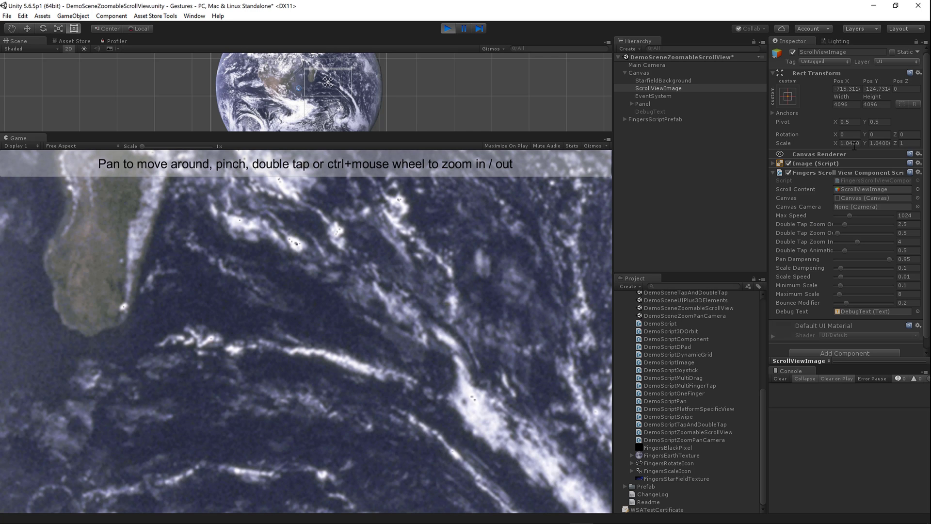
- Double-tap the Earth to zoom from 1× to about 4× on the cloud bands
{"action": "double_click", "coordinate": [474, 396]}
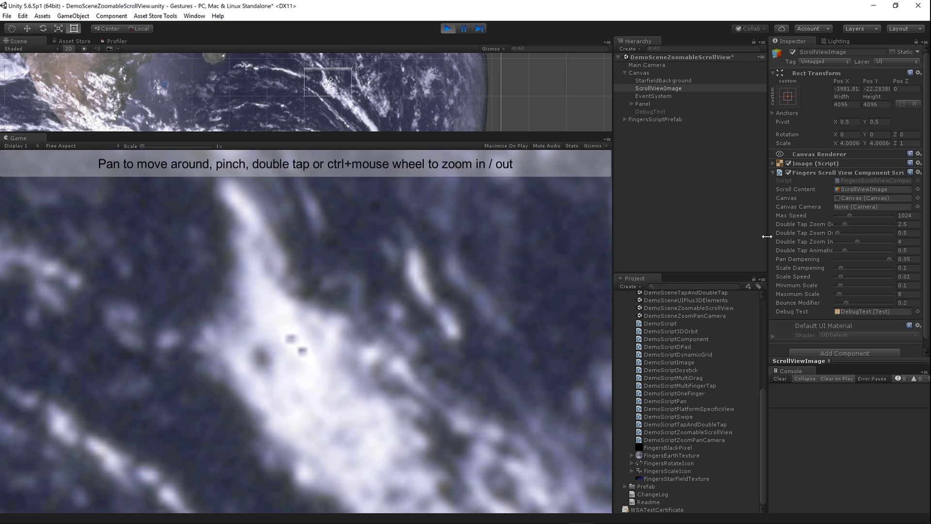
- Widen the Inspector, then double-tap the Earth out to 0.5× and back to 4× on Madagascar
{"action": "left_click_drag", "start_coordinate": [769, 238], "coordinate": [674, 236]}
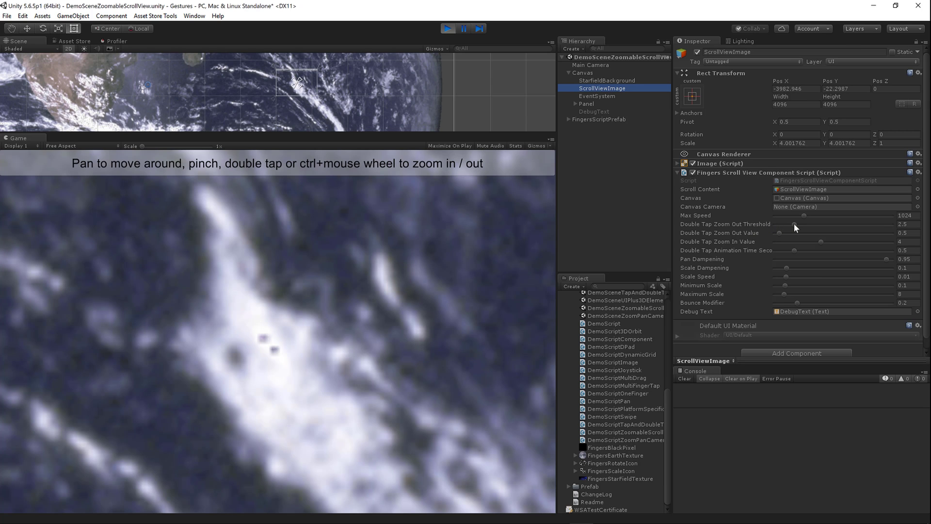
{"action": "double_click", "coordinate": [269, 347]}
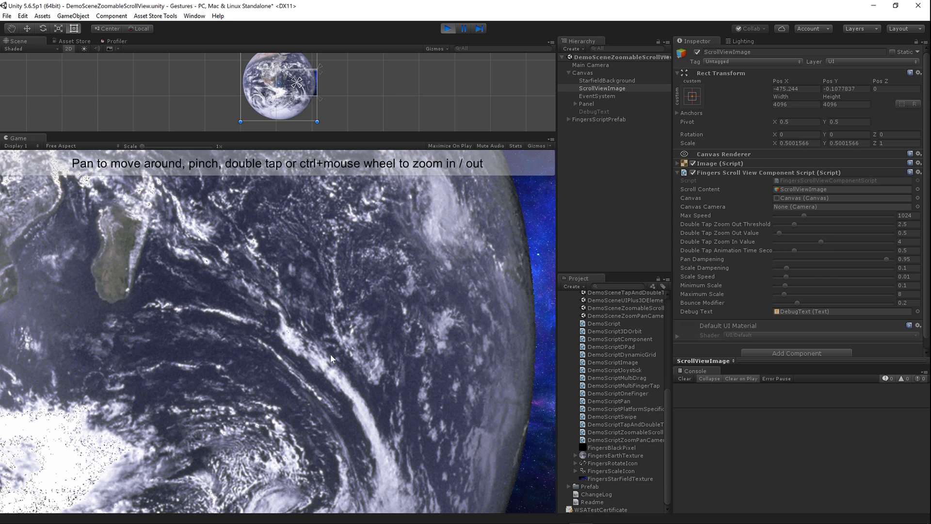
{"action": "double_click", "coordinate": [122, 272]}
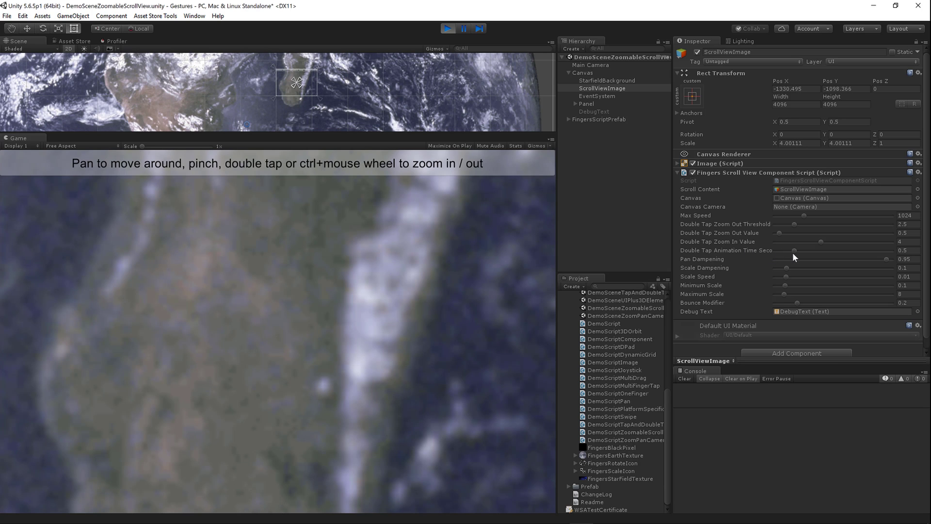
- Set Double Tap Animation Time to 0.04 and test near-instant zooms on Madagascar
{"action": "left_click_drag", "start_coordinate": [793, 250], "coordinate": [774, 251]}
{"action": "left_click", "coordinate": [317, 336]}
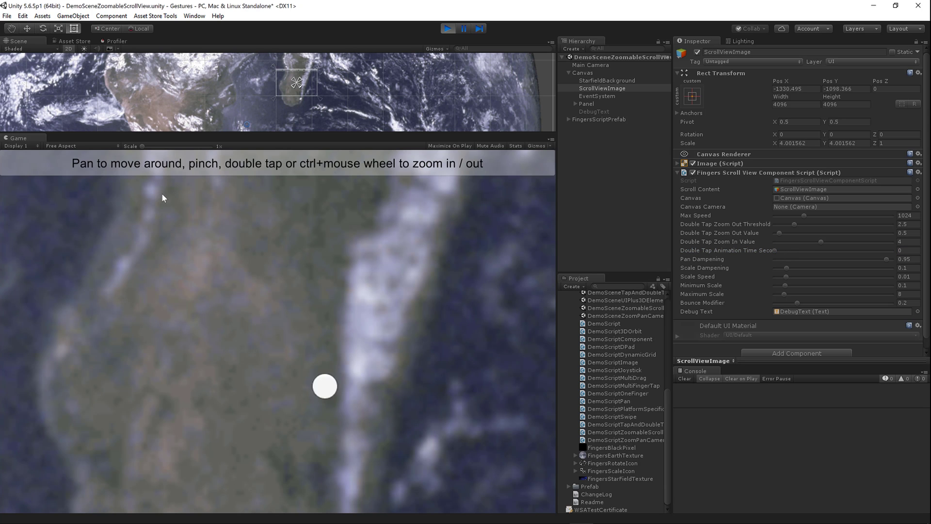
{"action": "left_click", "coordinate": [775, 249]}
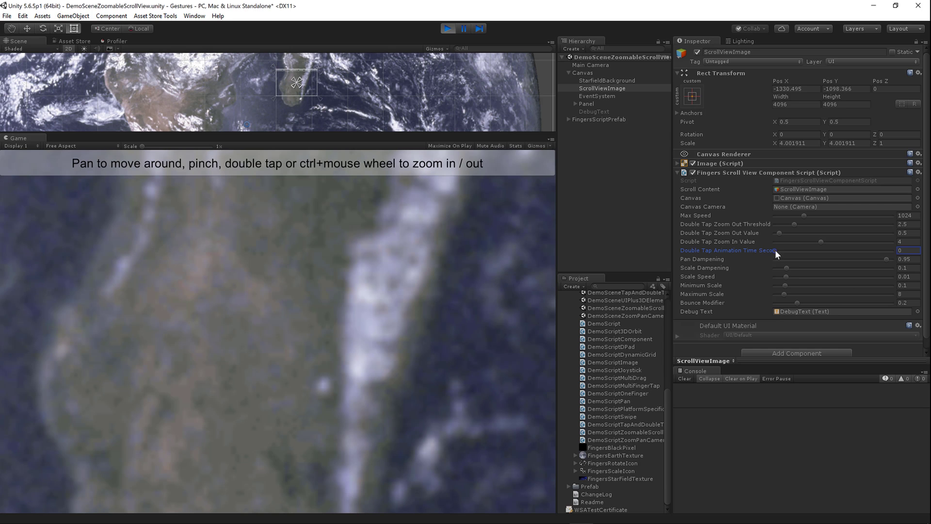
{"action": "double_click", "coordinate": [323, 298]}
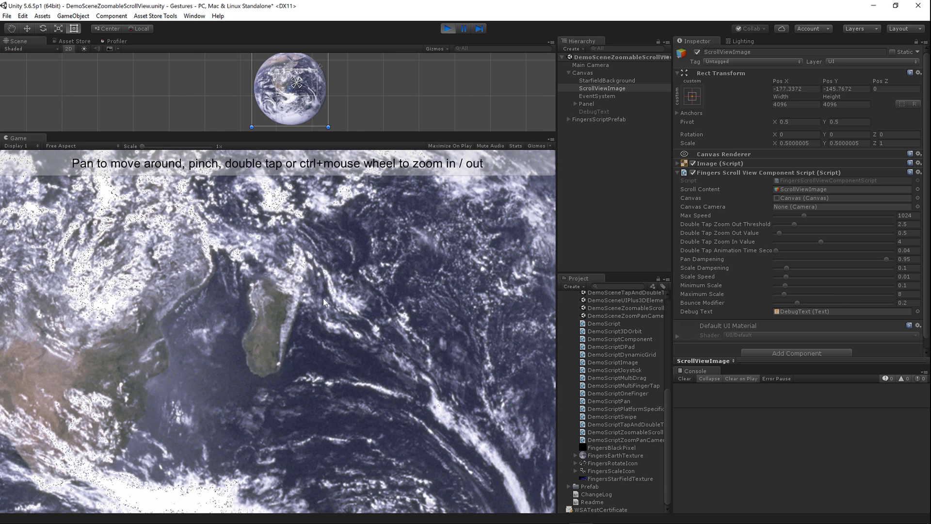
{"action": "double_click", "coordinate": [276, 361]}
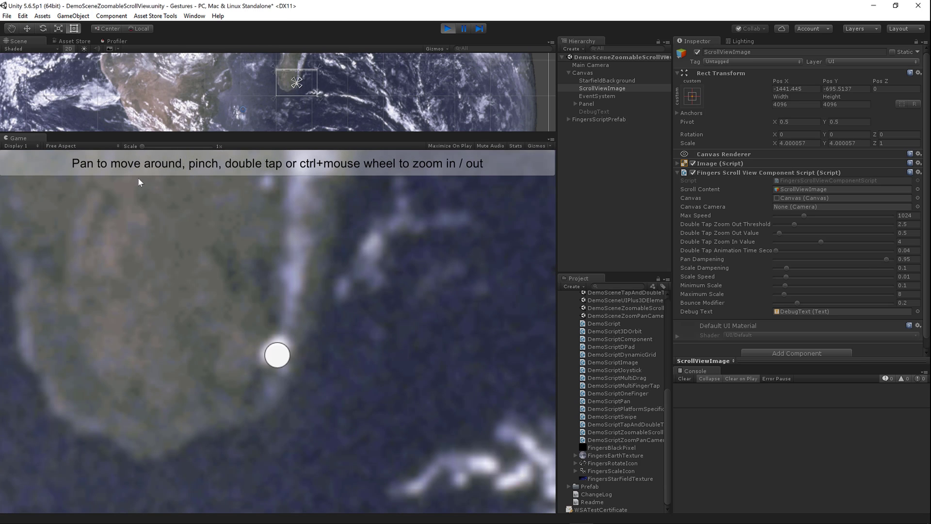
{"action": "double_click", "coordinate": [278, 356]}
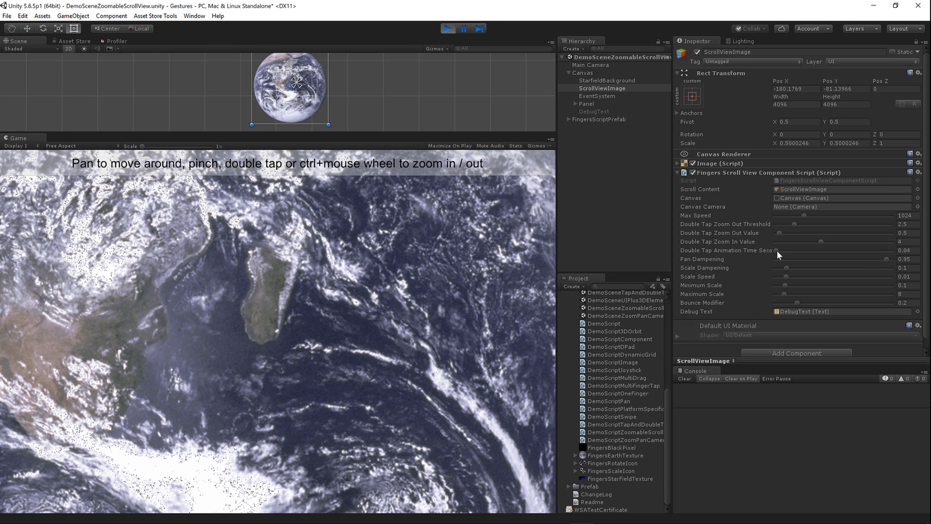
- Lengthen Double Tap Animation Time to 3 and watch a slow zoom in and out
{"action": "left_click_drag", "start_coordinate": [776, 248], "coordinate": [926, 253]}
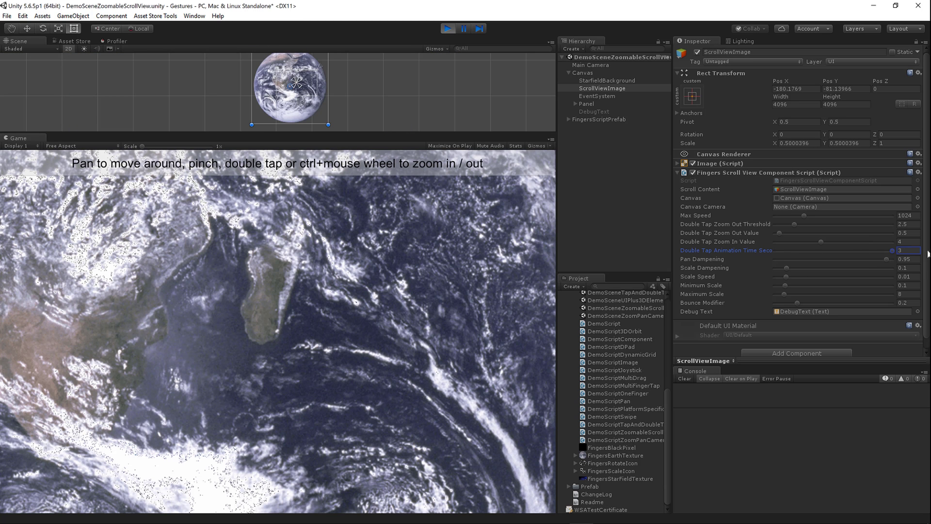
{"action": "double_click", "coordinate": [273, 333]}
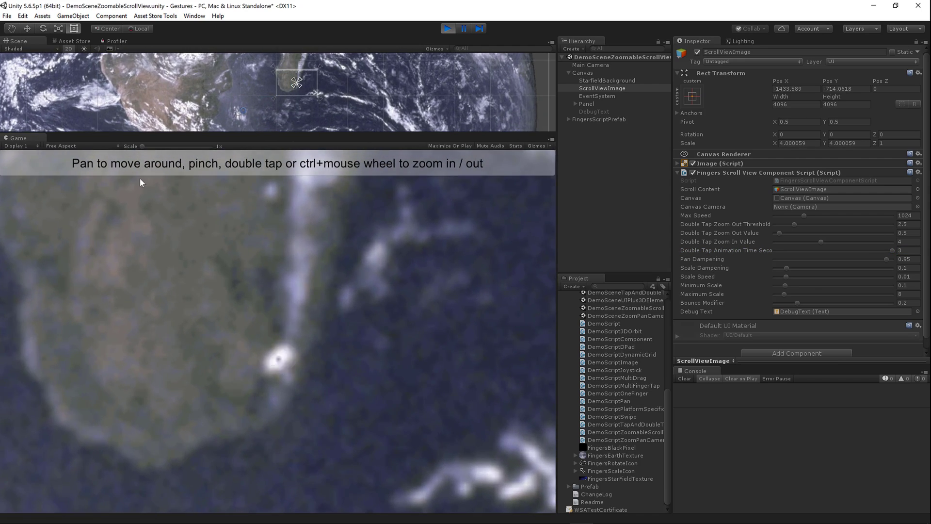
{"action": "double_click", "coordinate": [280, 356]}
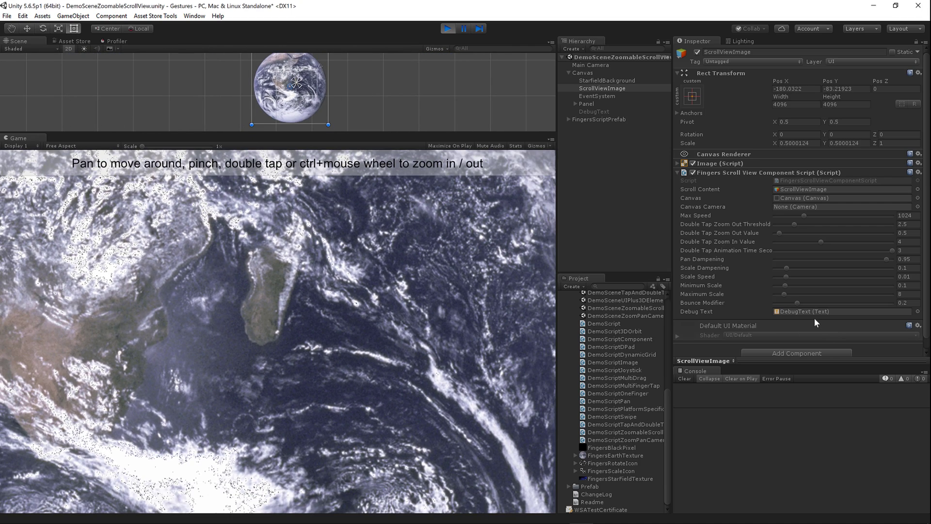
- Restore Double Tap Animation Time to 0.5 and zoom the Earth in and back out to half scale
{"action": "type", "text": "0"}
{"action": "key", "text": "Return"}
{"action": "double_click", "coordinate": [274, 330]}
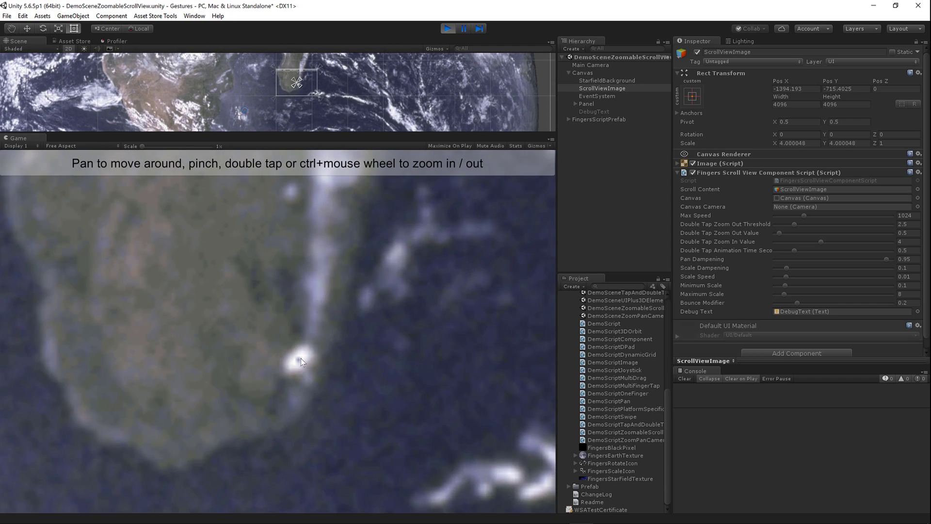
{"action": "double_click", "coordinate": [150, 179]}
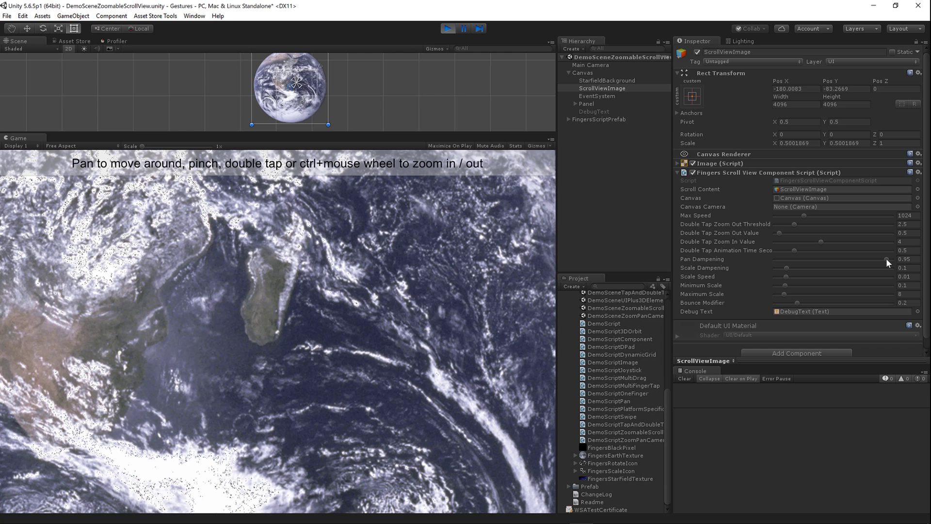
- Try Pan Dampening at 0.999 and 0.9 while panning the Earth, then settle on 0.95
{"action": "left_click", "coordinate": [887, 260]}
{"action": "left_click_drag", "start_coordinate": [327, 339], "coordinate": [270, 337]}
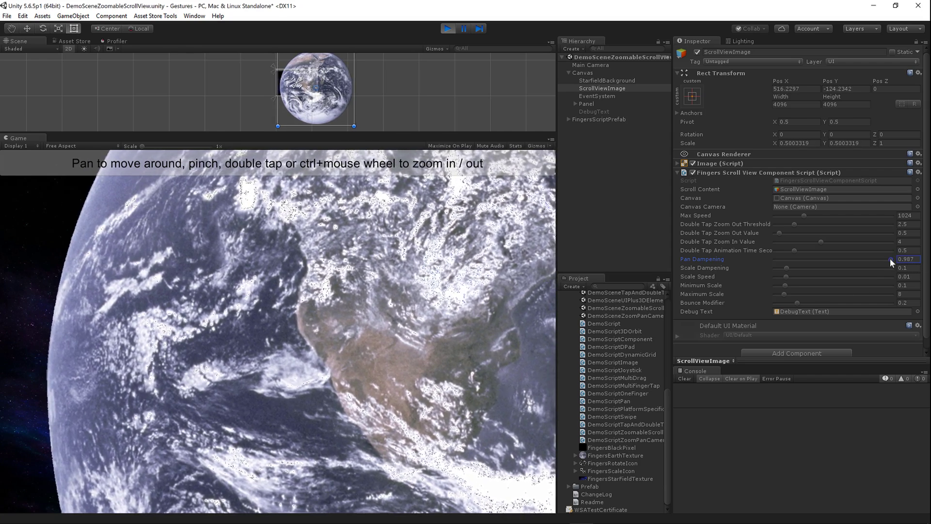
{"action": "left_click_drag", "start_coordinate": [892, 259], "coordinate": [880, 259]}
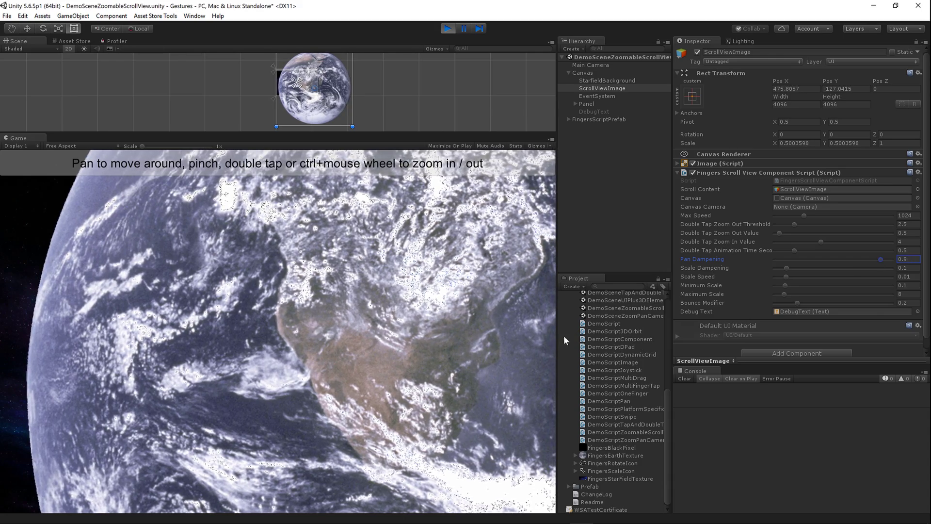
{"action": "left_click_drag", "start_coordinate": [460, 342], "coordinate": [264, 300]}
{"action": "left_click_drag", "start_coordinate": [193, 275], "coordinate": [437, 334]}
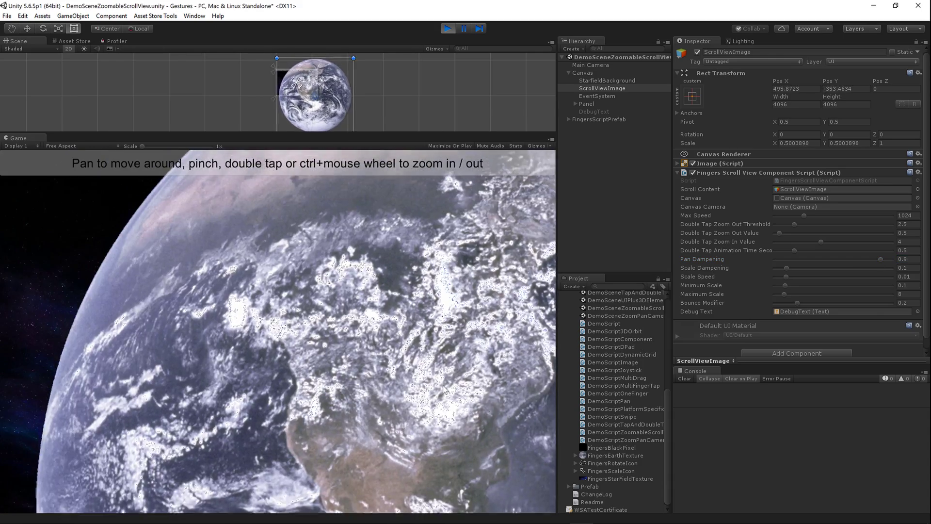
{"action": "left_click_drag", "start_coordinate": [514, 330], "coordinate": [321, 306]}
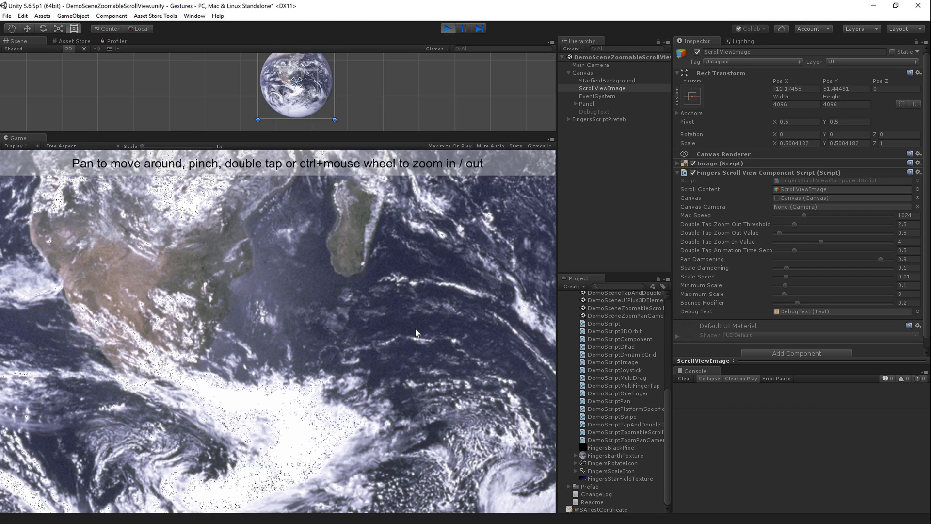
{"action": "left_click_drag", "start_coordinate": [403, 328], "coordinate": [328, 315]}
{"action": "scroll", "coordinate": [330, 316], "scroll_direction": "up", "scroll_amount": 1, "text": "ctrl"}
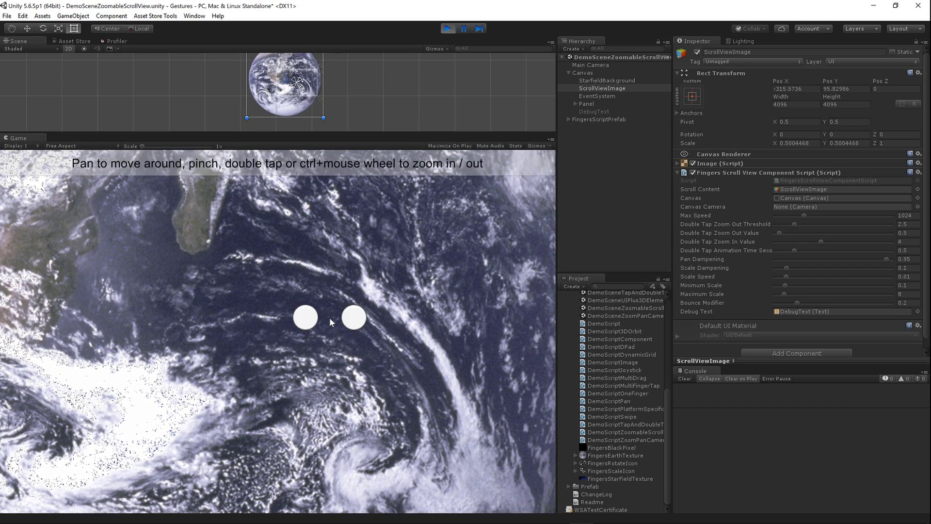
{"action": "left_click_drag", "start_coordinate": [395, 324], "coordinate": [489, 337]}
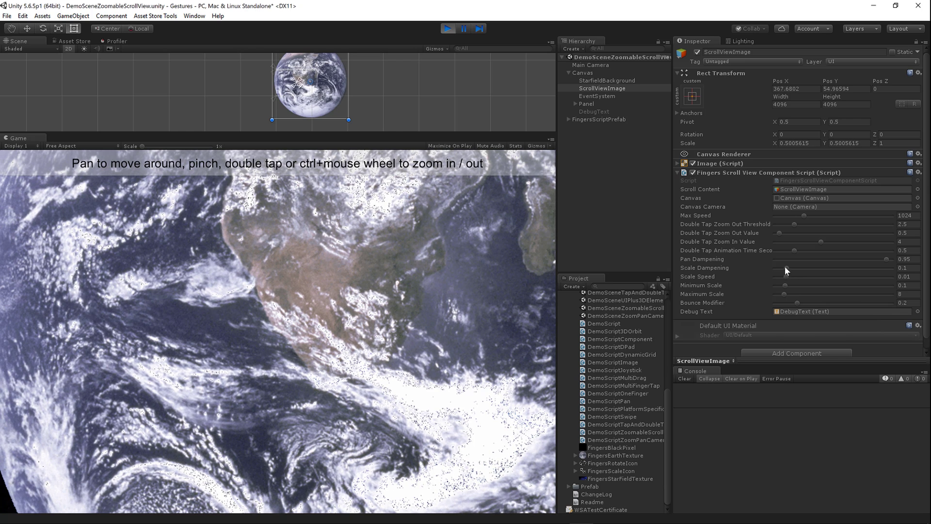
- Zoom the Earth in and out, then raise Scale Dampening to about 0.43 and zoom again to compare
{"action": "scroll", "coordinate": [392, 336], "scroll_direction": "up", "scroll_amount": 5, "text": "ctrl"}
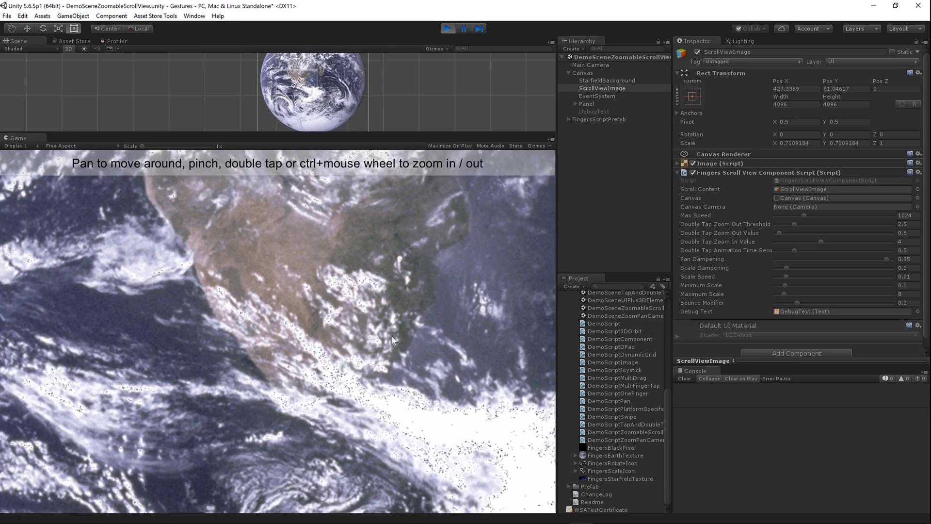
{"action": "scroll", "coordinate": [393, 338], "scroll_direction": "down", "scroll_amount": 3, "text": "ctrl"}
{"action": "scroll", "coordinate": [398, 339], "scroll_direction": "up", "scroll_amount": 4, "text": "ctrl"}
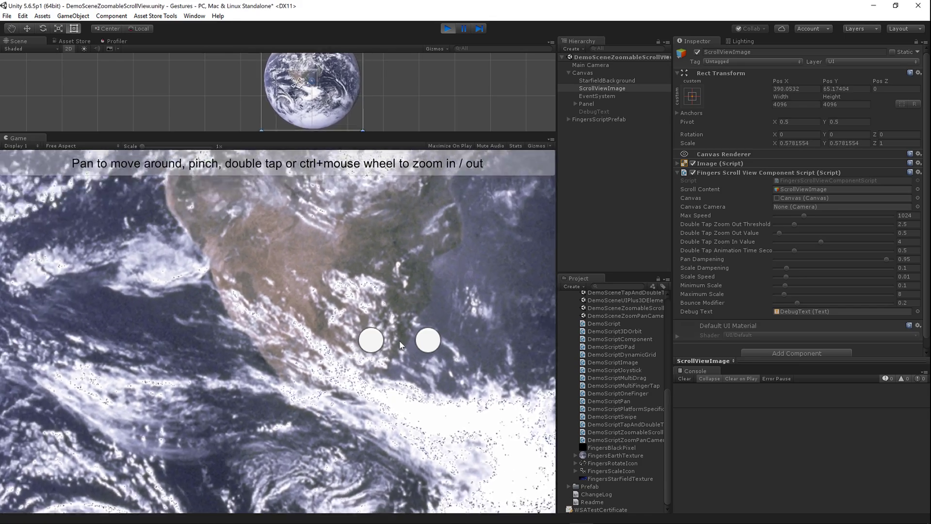
{"action": "scroll", "coordinate": [401, 341], "scroll_direction": "down", "scroll_amount": 3, "text": "ctrl"}
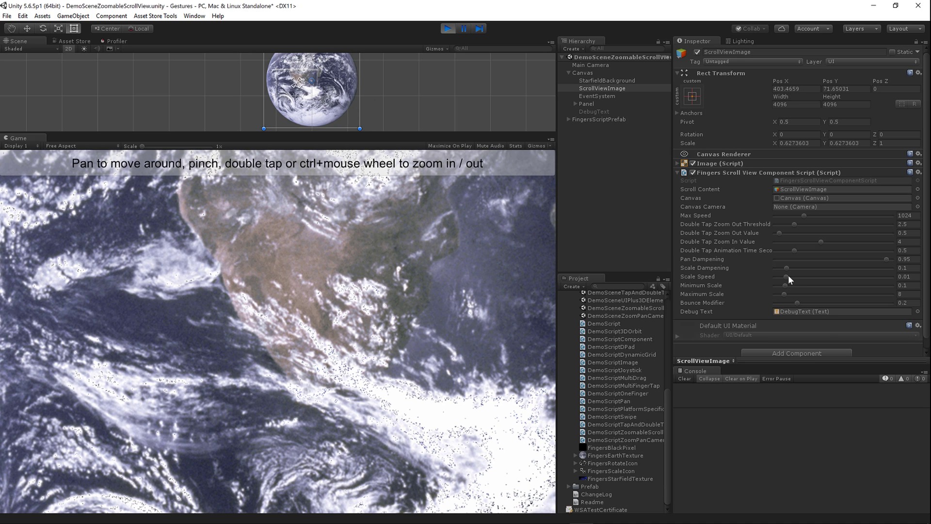
{"action": "left_click_drag", "start_coordinate": [787, 267], "coordinate": [845, 268]}
{"action": "scroll", "coordinate": [382, 297], "scroll_direction": "down", "scroll_amount": 1, "text": "ctrl"}
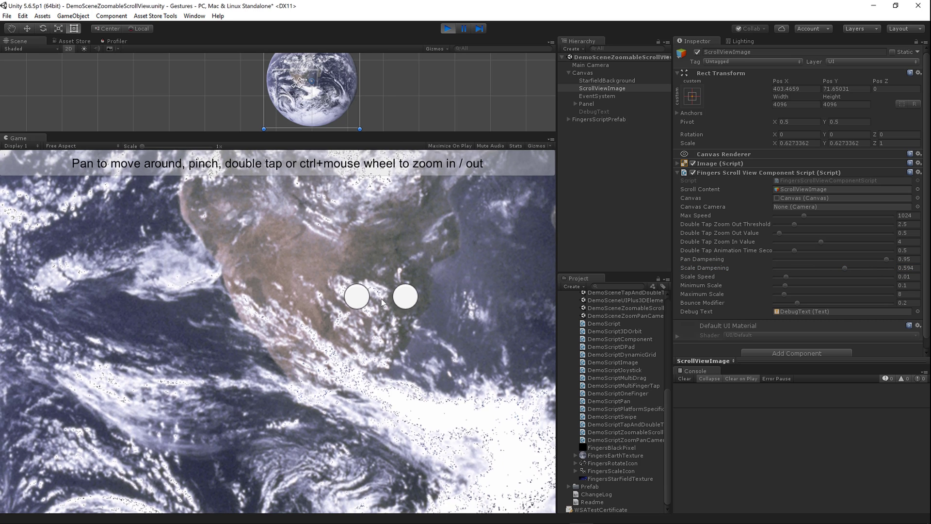
{"action": "scroll", "coordinate": [381, 307], "scroll_direction": "up", "scroll_amount": 2, "text": "ctrl"}
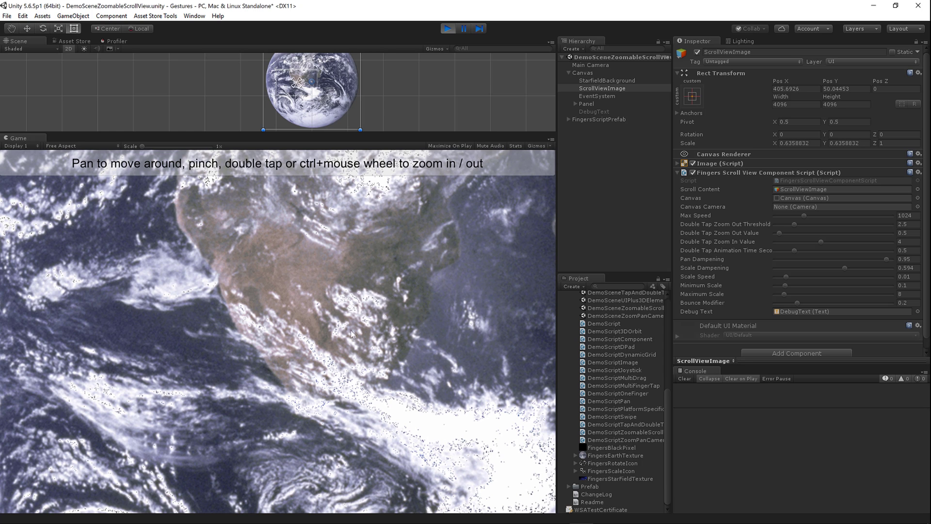
{"action": "scroll", "coordinate": [339, 342], "scroll_direction": "up", "scroll_amount": 1, "text": "ctrl"}
{"action": "scroll", "coordinate": [338, 341], "scroll_direction": "up", "scroll_amount": 1, "text": "ctrl"}
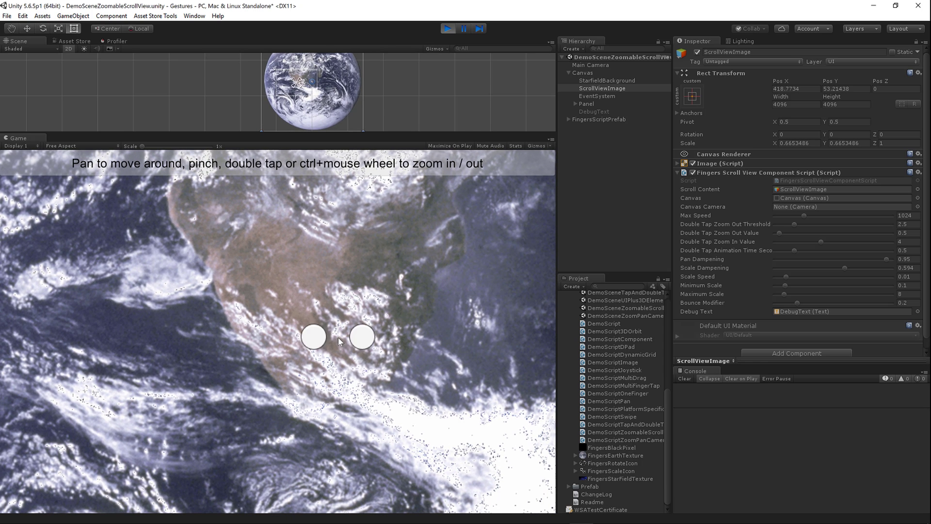
{"action": "scroll", "coordinate": [339, 337], "scroll_direction": "up", "scroll_amount": 1, "text": "ctrl"}
{"action": "scroll", "coordinate": [338, 338], "scroll_direction": "down", "scroll_amount": 1, "text": "ctrl"}
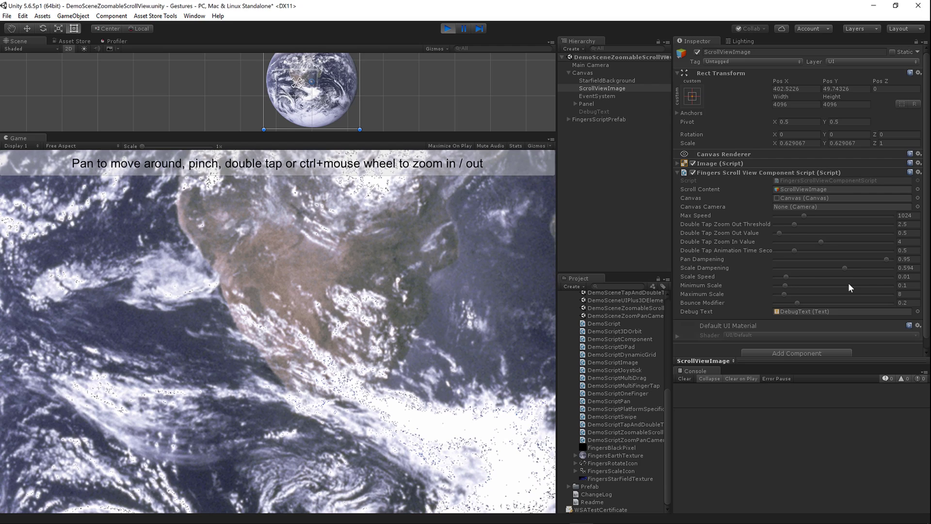
- Try Scale Dampening 0 and 0.156, then undo twice to restore 0.1 and zoom in
{"action": "left_click_drag", "start_coordinate": [844, 268], "coordinate": [717, 266]}
{"action": "scroll", "coordinate": [318, 333], "scroll_direction": "down", "scroll_amount": 5, "text": "ctrl"}
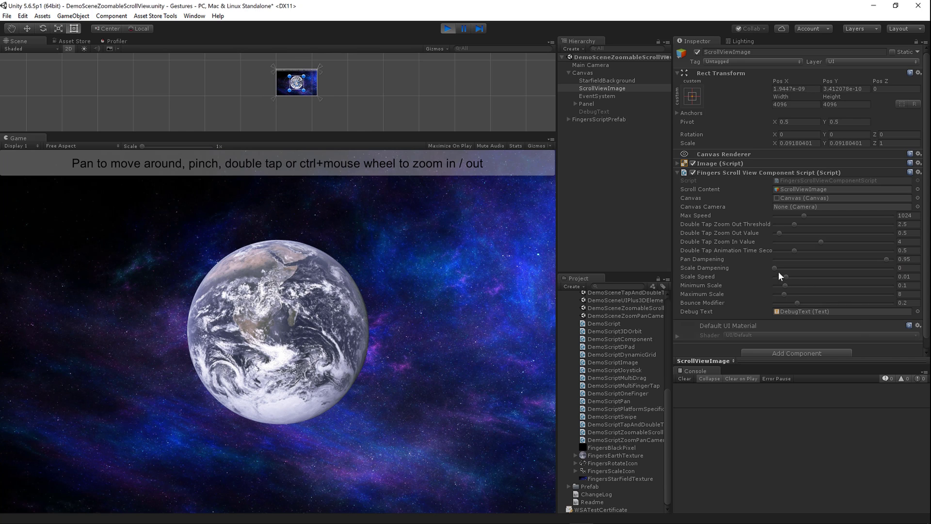
{"action": "left_click_drag", "start_coordinate": [778, 272], "coordinate": [792, 270]}
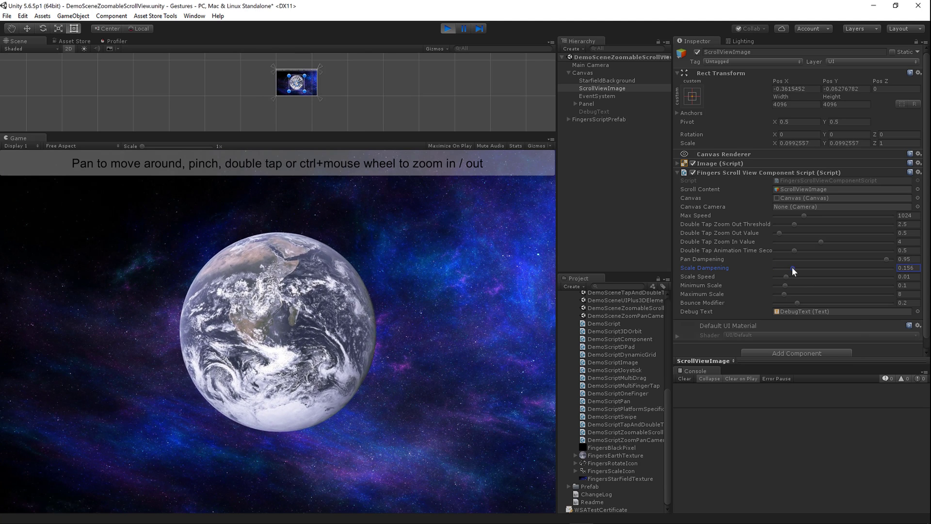
{"action": "key", "text": "ctrl+z"}
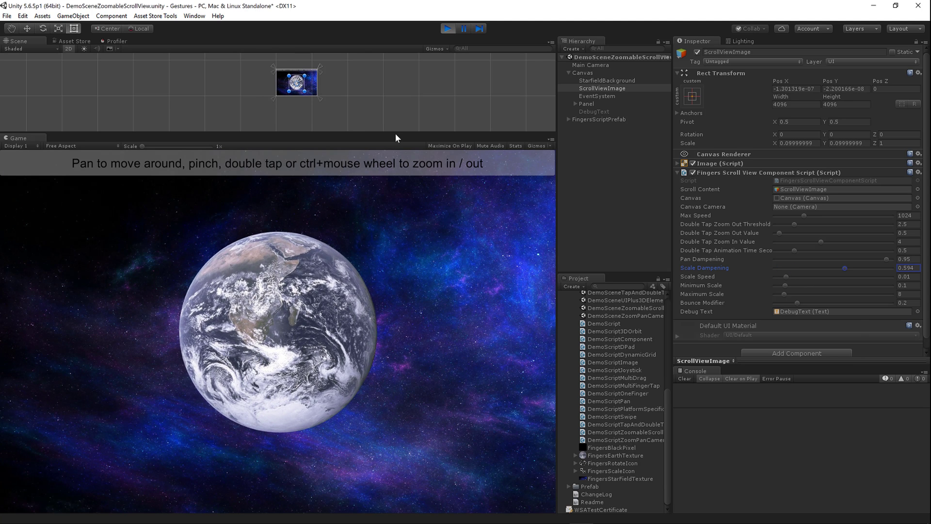
{"action": "key", "text": "ctrl+z"}
{"action": "scroll", "coordinate": [270, 341], "scroll_direction": "up", "scroll_amount": 5, "text": "ctrl"}
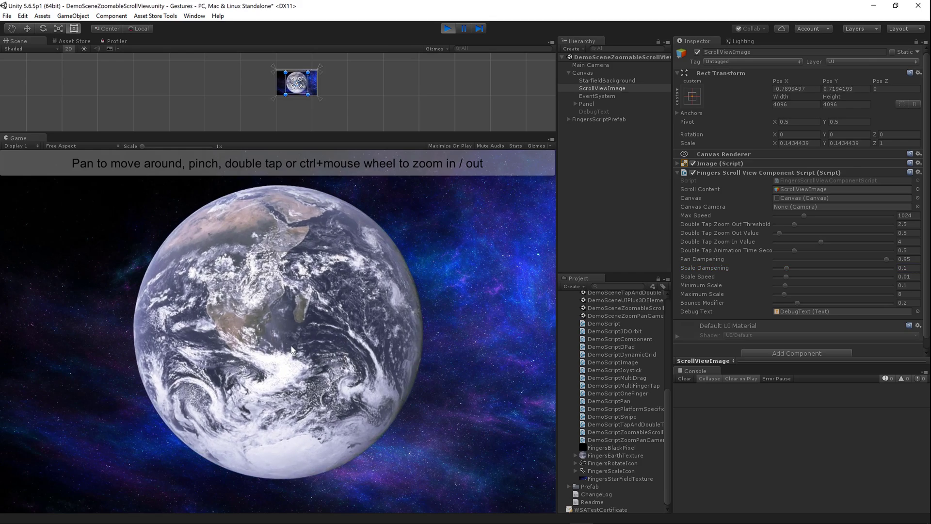
{"action": "scroll", "coordinate": [296, 343], "scroll_direction": "up", "scroll_amount": 4, "text": "ctrl"}
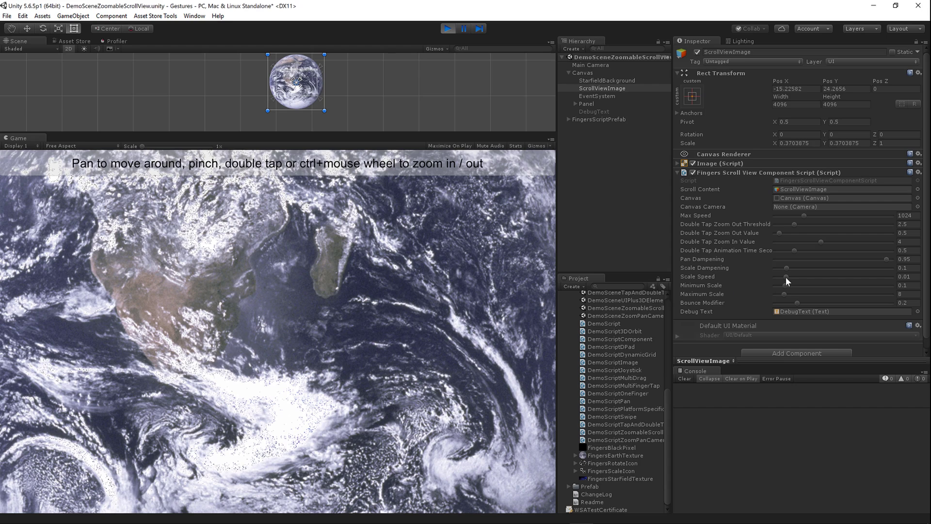
- Raise Scale Speed to 0.024, test zooming the Earth, then lower it to 0.01
{"action": "left_click_drag", "start_coordinate": [787, 276], "coordinate": [810, 281]}
{"action": "scroll", "coordinate": [391, 362], "scroll_direction": "up", "scroll_amount": 3, "text": "ctrl"}
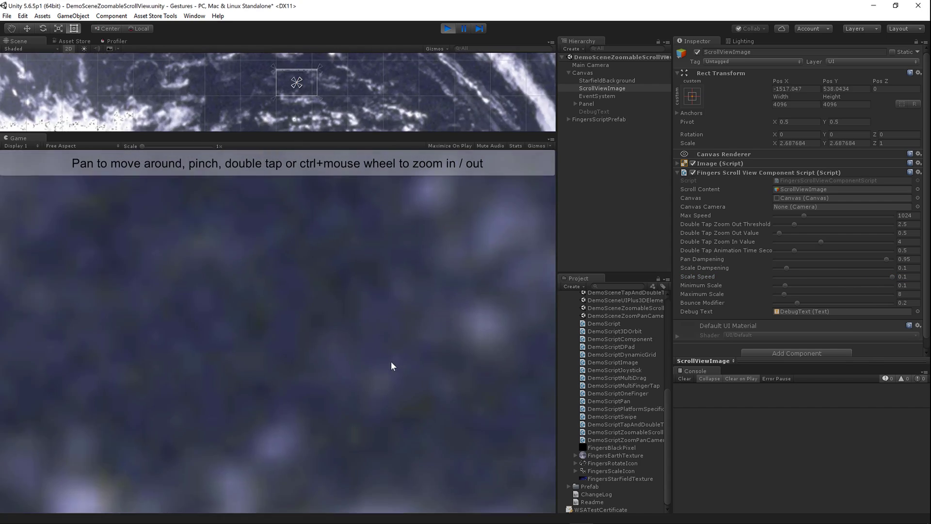
{"action": "scroll", "coordinate": [392, 363], "scroll_direction": "down", "scroll_amount": 5, "text": "ctrl"}
{"action": "scroll", "coordinate": [354, 371], "scroll_direction": "up", "scroll_amount": 5, "text": "ctrl"}
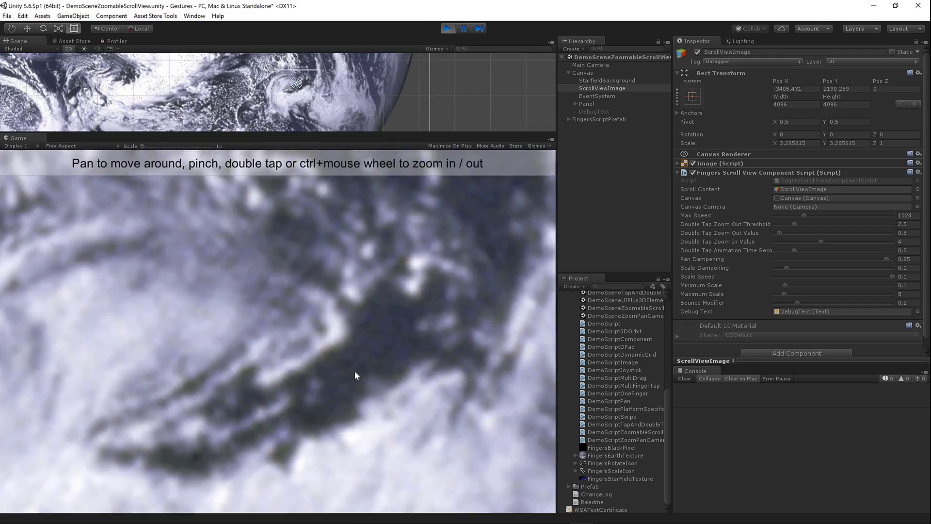
{"action": "scroll", "coordinate": [361, 373], "scroll_direction": "down", "scroll_amount": 2, "text": "ctrl"}
{"action": "scroll", "coordinate": [361, 382], "scroll_direction": "down", "scroll_amount": 3, "text": "ctrl"}
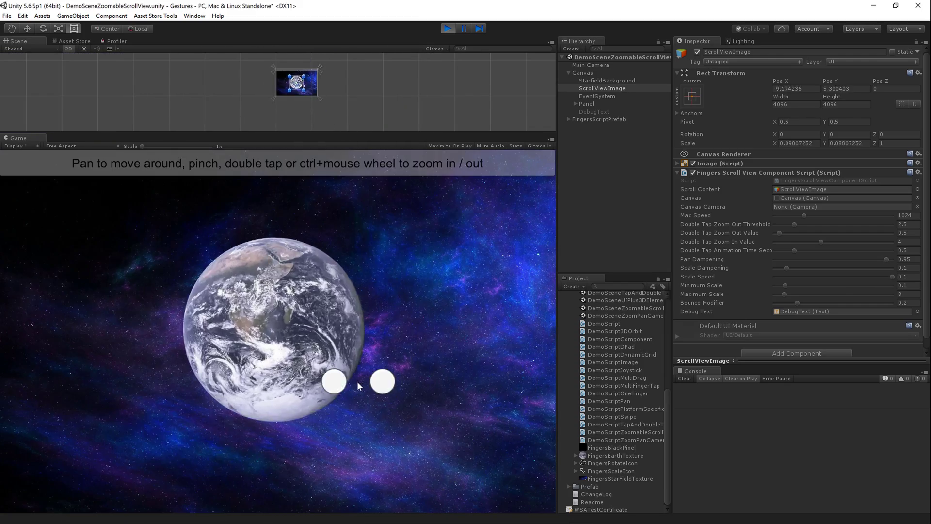
{"action": "scroll", "coordinate": [359, 382], "scroll_direction": "up", "scroll_amount": 6, "text": "ctrl"}
{"action": "scroll", "coordinate": [359, 382], "scroll_direction": "down", "scroll_amount": 5, "text": "ctrl"}
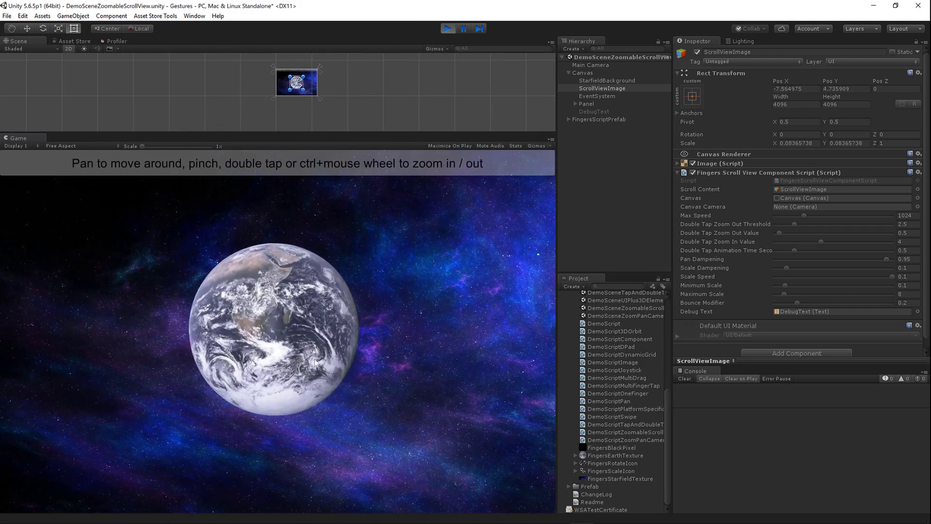
{"action": "scroll", "coordinate": [300, 345], "scroll_direction": "up", "scroll_amount": 6, "text": "ctrl"}
{"action": "scroll", "coordinate": [302, 345], "scroll_direction": "down", "scroll_amount": 5, "text": "ctrl"}
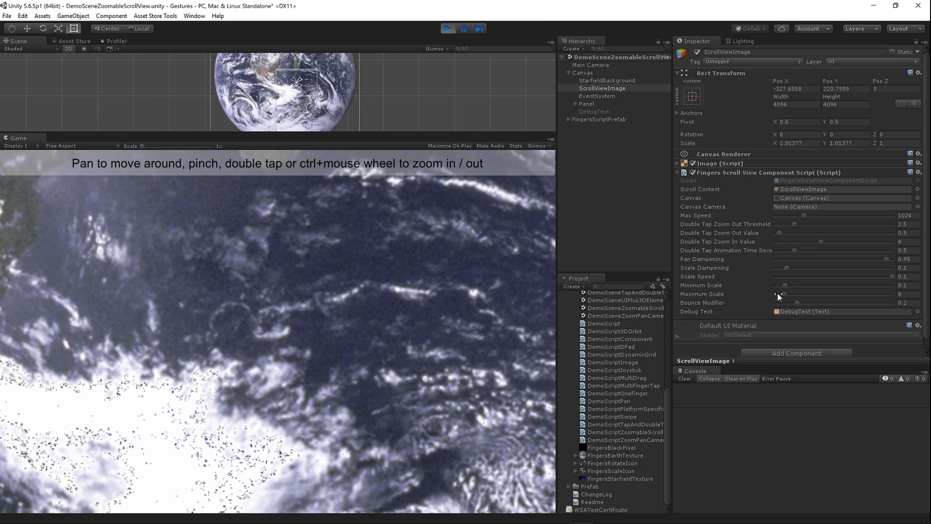
{"action": "left_click", "coordinate": [786, 277]}
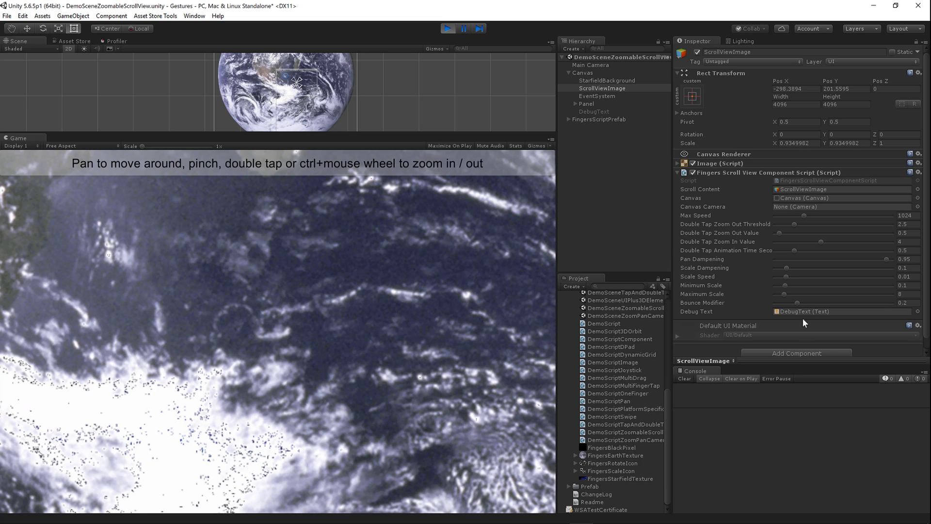
- Drop Minimum Scale to 0.01, zoom the Earth out to a speck, then return it to 0.1
{"action": "left_click_drag", "start_coordinate": [786, 286], "coordinate": [774, 286]}
{"action": "scroll", "coordinate": [404, 332], "scroll_direction": "down", "scroll_amount": 1, "text": "ctrl"}
{"action": "scroll", "coordinate": [405, 335], "scroll_direction": "down", "scroll_amount": 10, "text": "ctrl"}
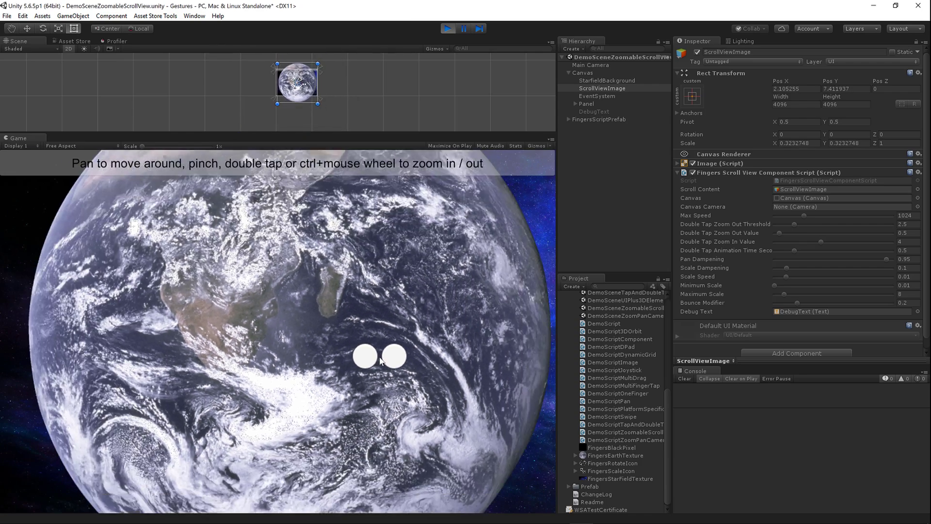
{"action": "scroll", "coordinate": [384, 359], "scroll_direction": "down", "scroll_amount": 3, "text": "ctrl"}
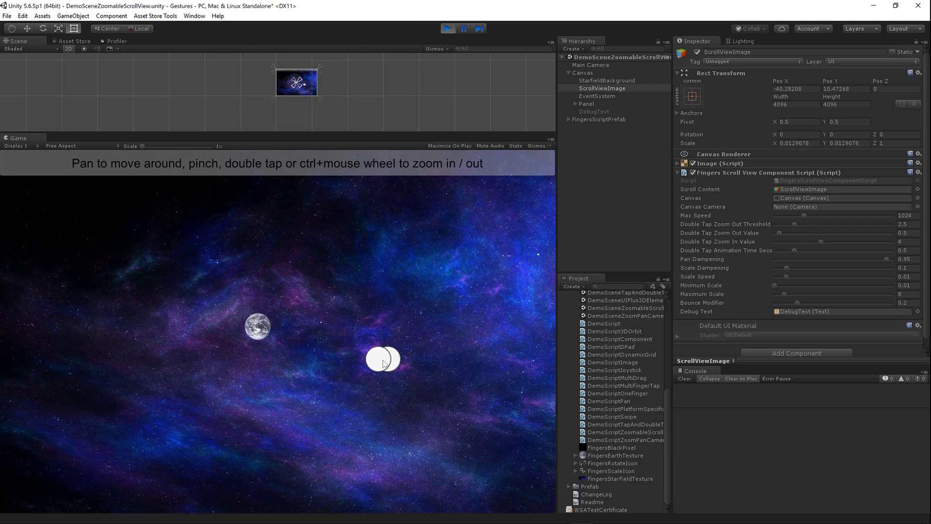
{"action": "scroll", "coordinate": [380, 350], "scroll_direction": "down", "scroll_amount": 3, "text": "ctrl"}
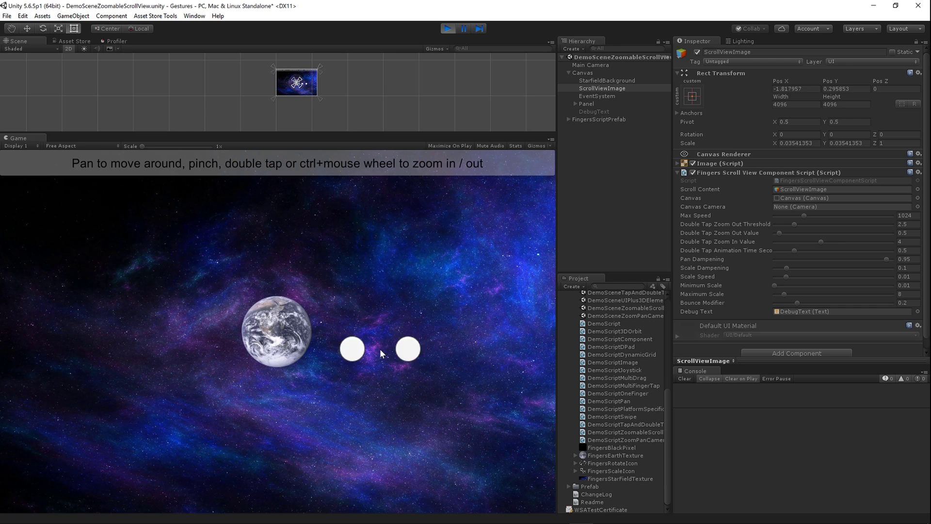
{"action": "scroll", "coordinate": [383, 354], "scroll_direction": "down", "scroll_amount": 3, "text": "ctrl"}
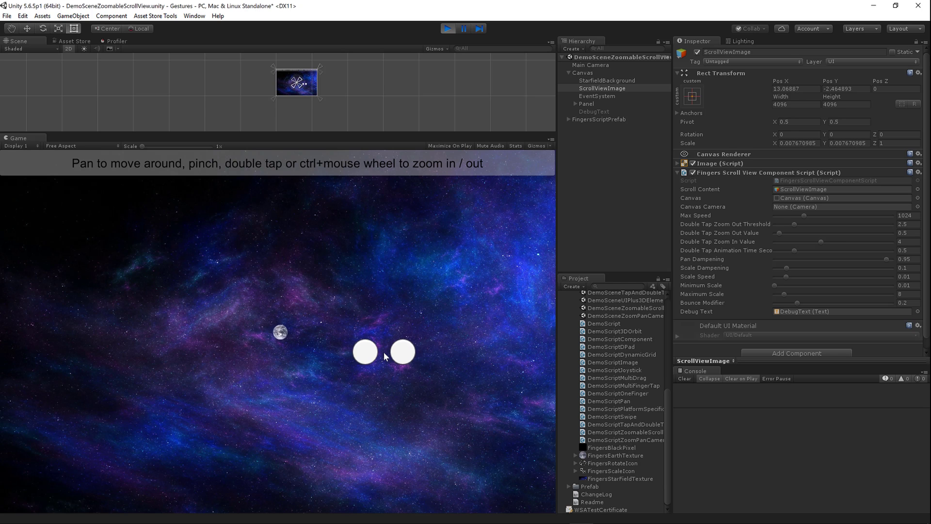
{"action": "left_click_drag", "start_coordinate": [774, 285], "coordinate": [785, 285]}
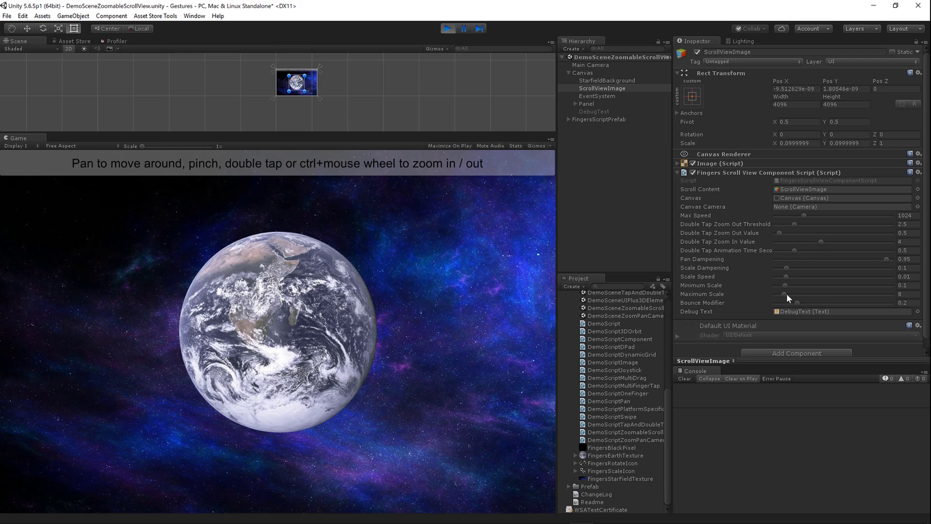
- Zoom the Earth in as far as the current maximum scale allows
{"action": "scroll", "coordinate": [354, 368], "scroll_direction": "up", "scroll_amount": 10, "text": "ctrl"}
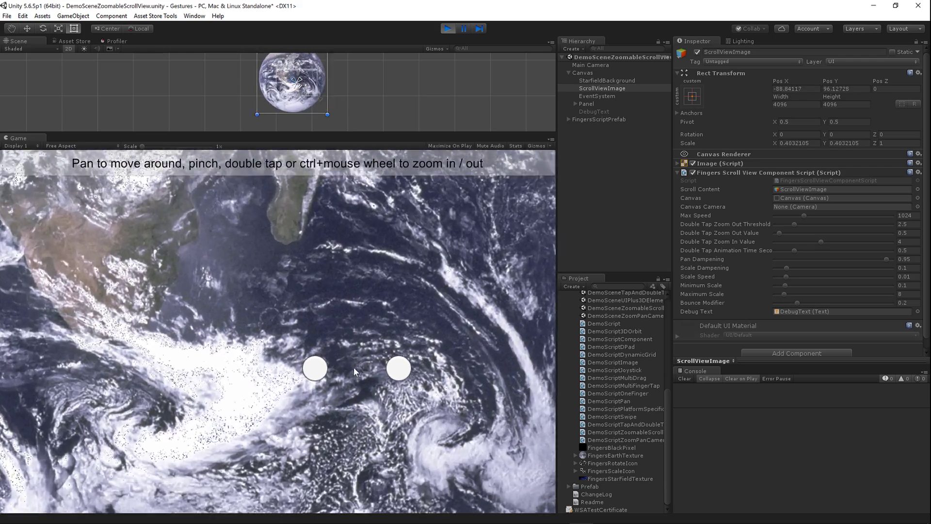
{"action": "scroll", "coordinate": [365, 373], "scroll_direction": "up", "scroll_amount": 10, "text": "ctrl"}
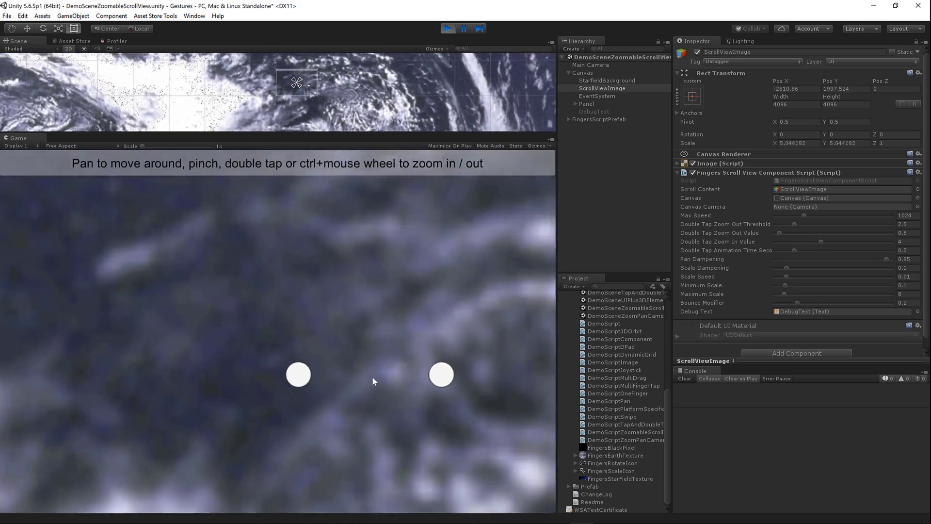
{"action": "scroll", "coordinate": [371, 375], "scroll_direction": "up", "scroll_amount": 3, "text": "ctrl"}
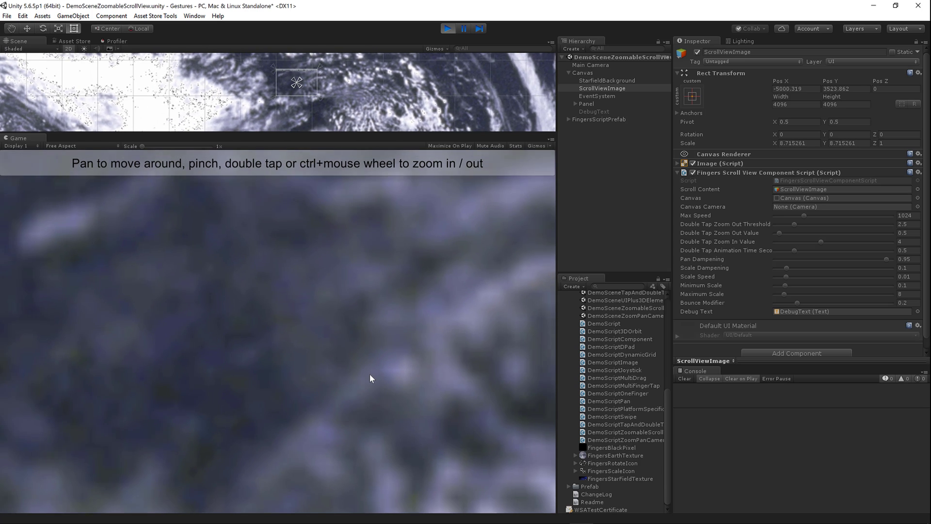
{"action": "scroll", "coordinate": [369, 373], "scroll_direction": "up", "scroll_amount": 2, "text": "ctrl"}
{"action": "scroll", "coordinate": [366, 374], "scroll_direction": "up", "scroll_amount": 2, "text": "ctrl"}
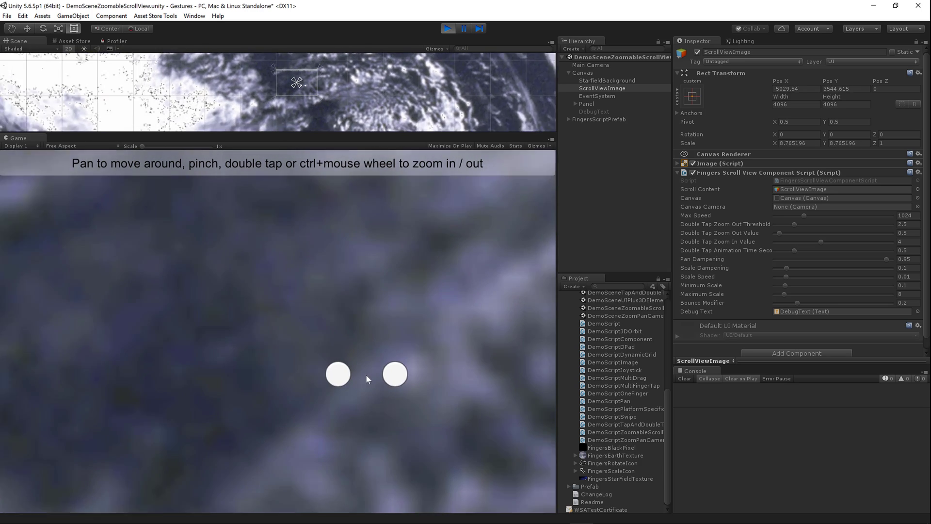
{"action": "scroll", "coordinate": [366, 376], "scroll_direction": "up", "scroll_amount": 3, "text": "ctrl"}
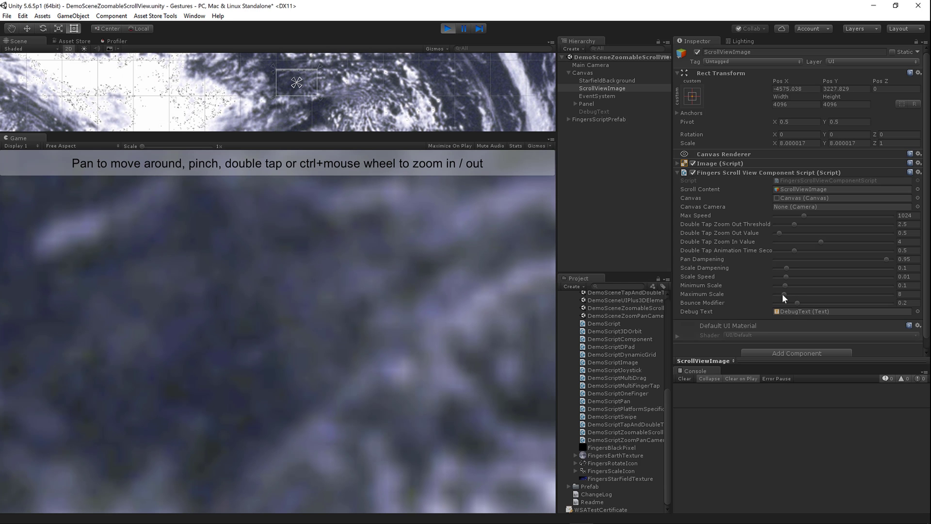
- Raise Maximum Scale to 100, zoom deep into the clouds and out, then reset it to 8
{"action": "left_click_drag", "start_coordinate": [785, 294], "coordinate": [892, 294]}
{"action": "scroll", "coordinate": [373, 383], "scroll_direction": "up", "scroll_amount": 5, "text": "ctrl"}
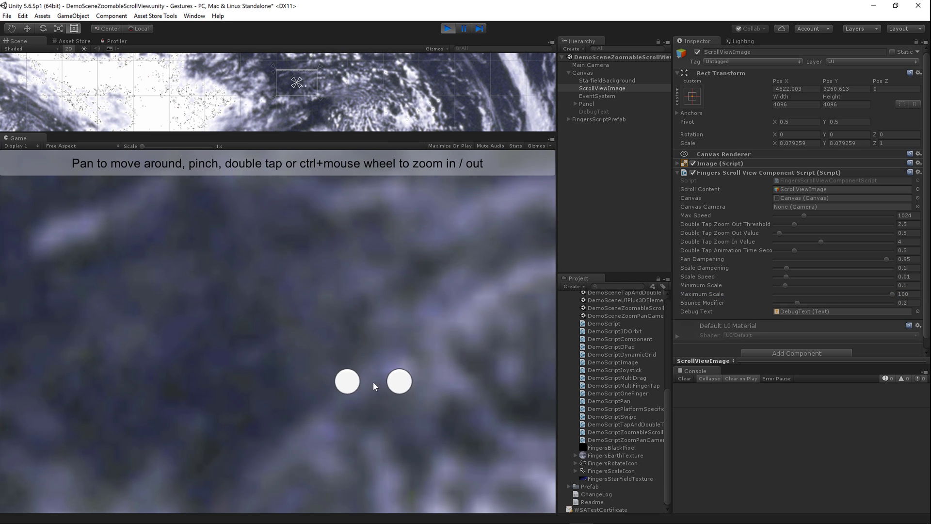
{"action": "scroll", "coordinate": [383, 385], "scroll_direction": "up", "scroll_amount": 4, "text": "ctrl"}
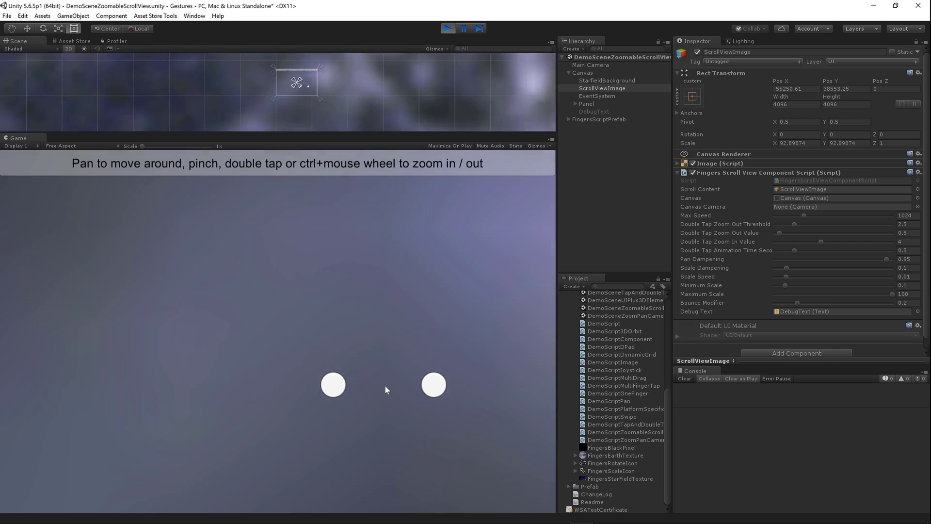
{"action": "scroll", "coordinate": [388, 393], "scroll_direction": "down", "scroll_amount": 6, "text": "ctrl"}
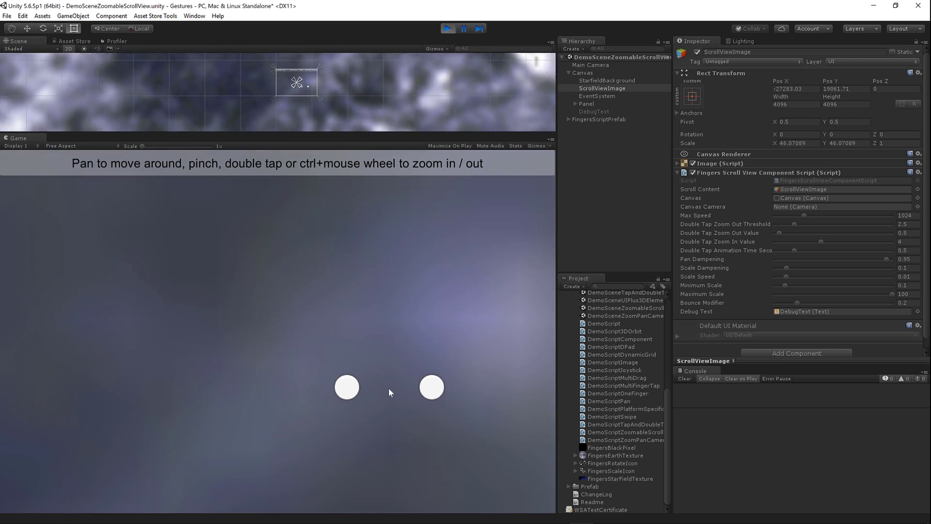
{"action": "scroll", "coordinate": [391, 391], "scroll_direction": "down", "scroll_amount": 4, "text": "ctrl"}
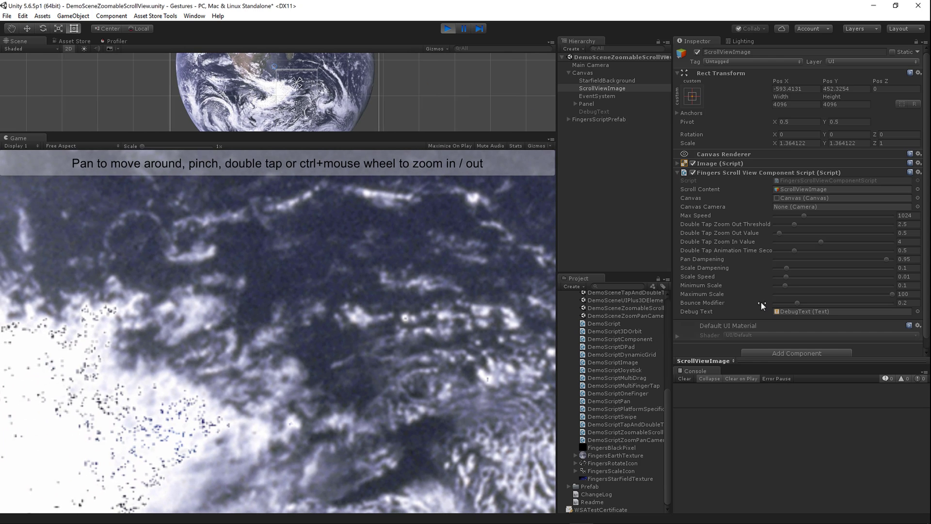
{"action": "left_click", "coordinate": [779, 294]}
- Lower Bounce Modifier to 0.01 and fling the Earth to test the weaker bounce
{"action": "left_click_drag", "start_coordinate": [797, 301], "coordinate": [752, 302]}
{"action": "left_click_drag", "start_coordinate": [321, 310], "coordinate": [461, 316]}
{"action": "left_click_drag", "start_coordinate": [158, 330], "coordinate": [397, 409]}
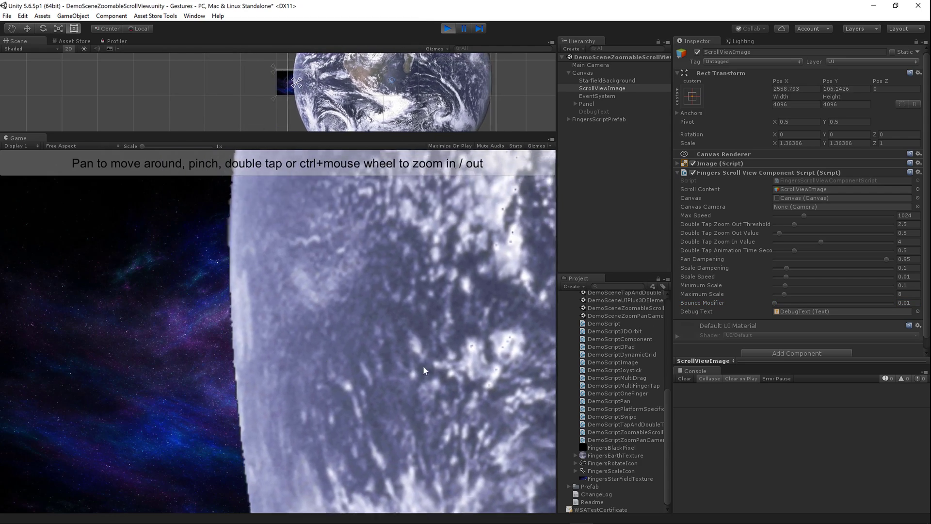
{"action": "left_click_drag", "start_coordinate": [423, 365], "coordinate": [544, 426]}
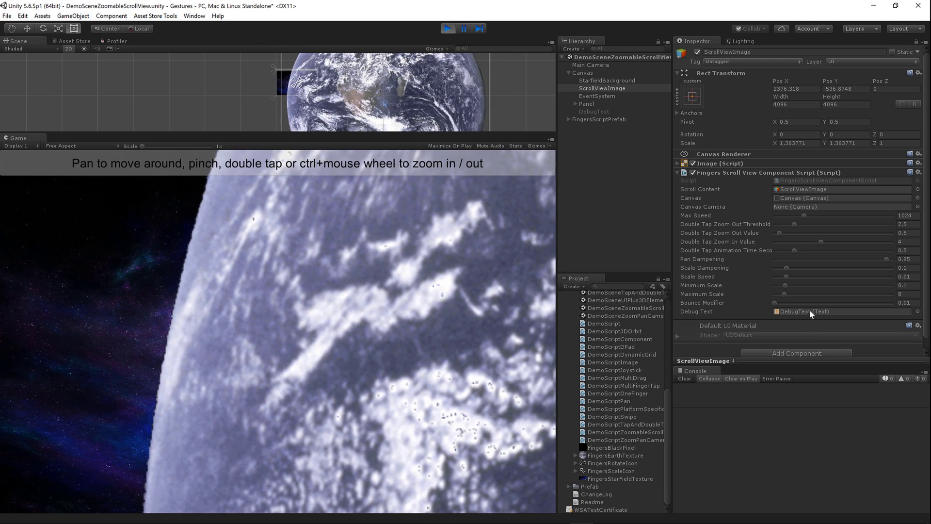
- Try Bounce Modifier at 1, then about 0.5, then typed 0.01, panning the Earth after each change
{"action": "left_click_drag", "start_coordinate": [775, 303], "coordinate": [901, 303]}
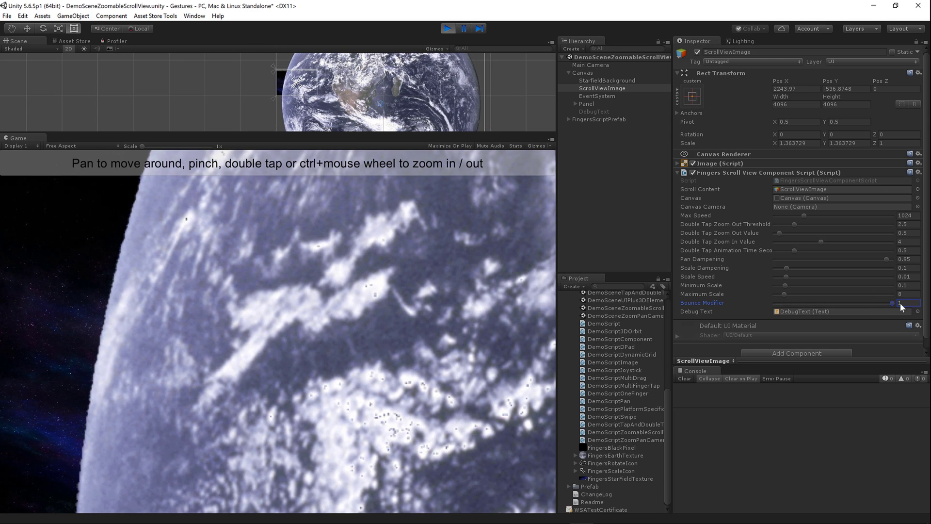
{"action": "left_click_drag", "start_coordinate": [511, 336], "coordinate": [405, 433]}
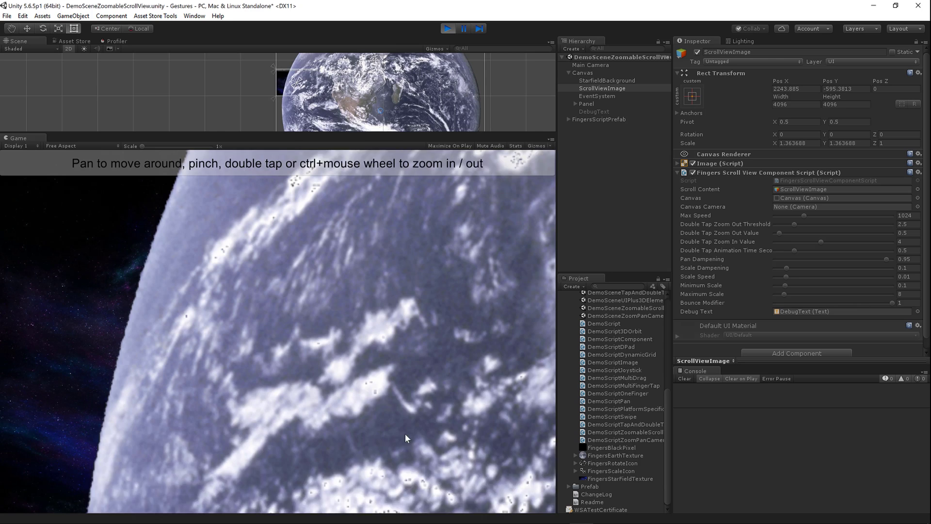
{"action": "left_click_drag", "start_coordinate": [892, 302], "coordinate": [836, 303]}
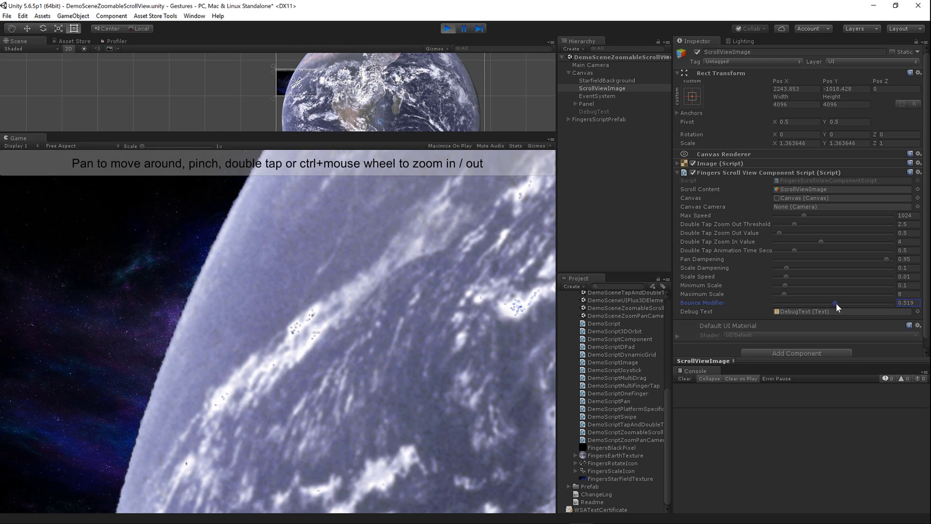
{"action": "type", "text": "0.01"}
{"action": "left_click_drag", "start_coordinate": [365, 359], "coordinate": [152, 248]}
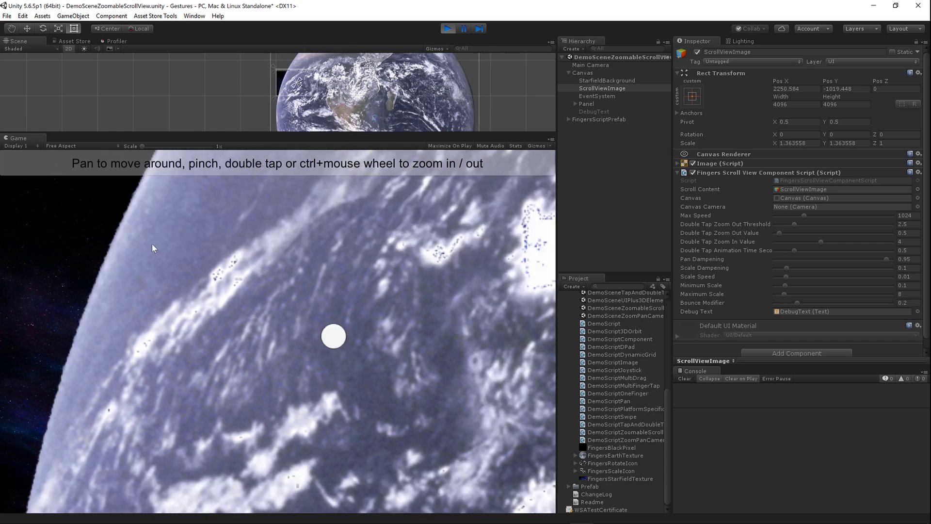